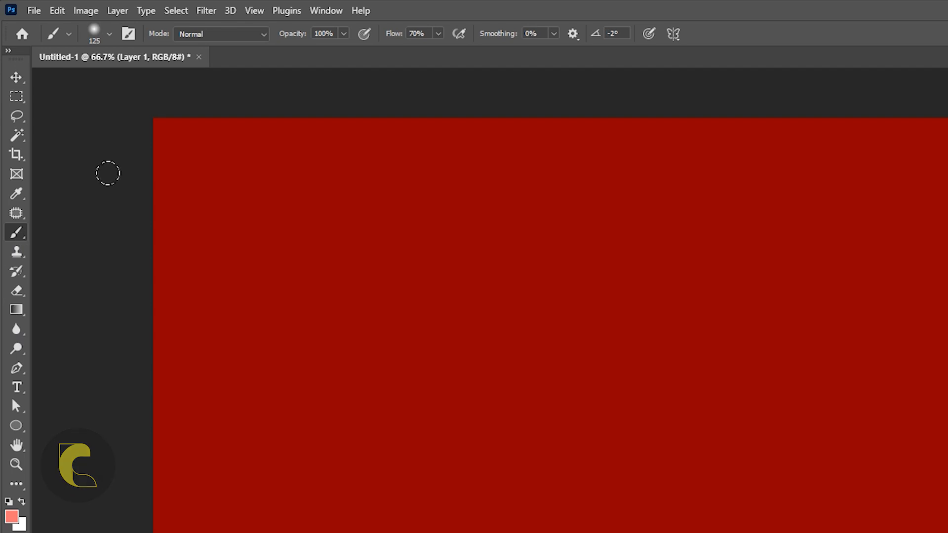
Paint a soft pink glow along the canvas's lower edge and another in its centre, using the Soft Round brush at 700 to 900 px
left_click(110, 34)
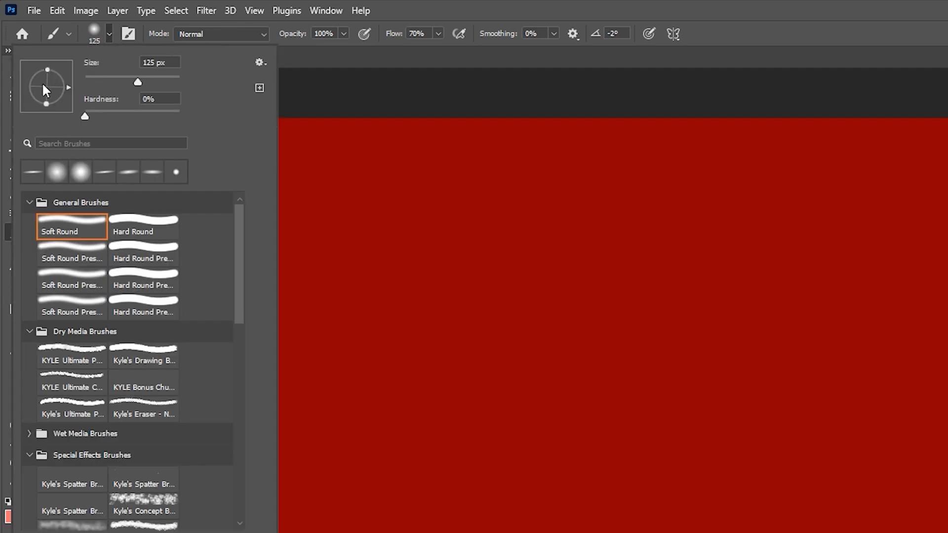
left_click(106, 33)
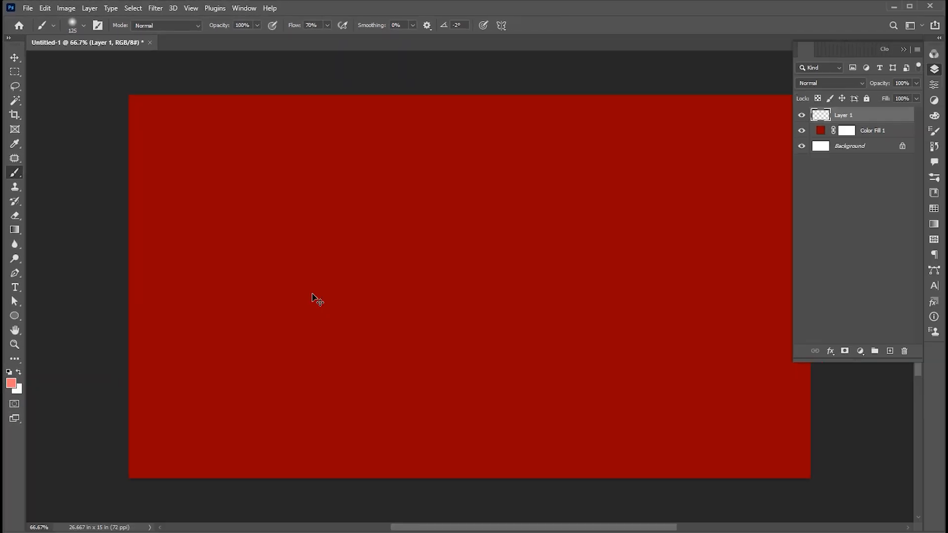
key("ctrl+minus")
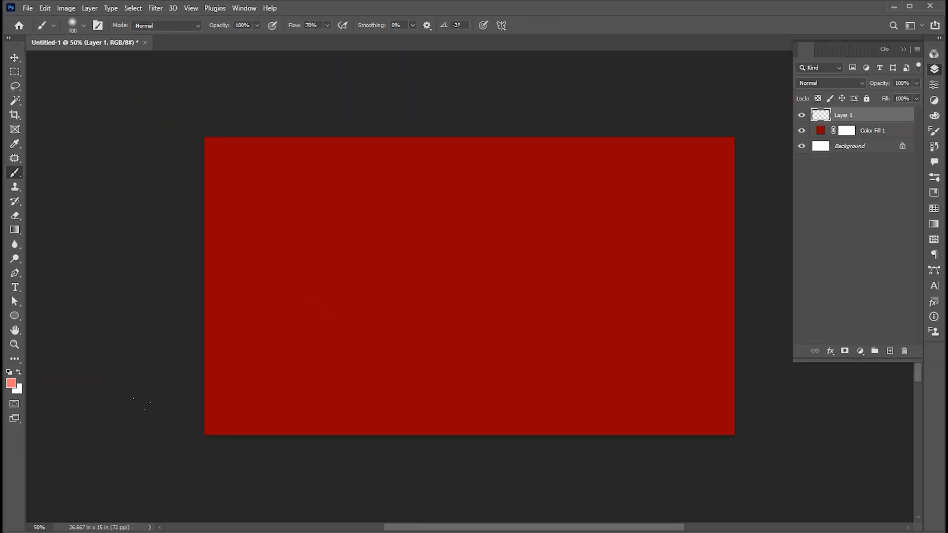
left_click_drag(143, 409, 697, 408)
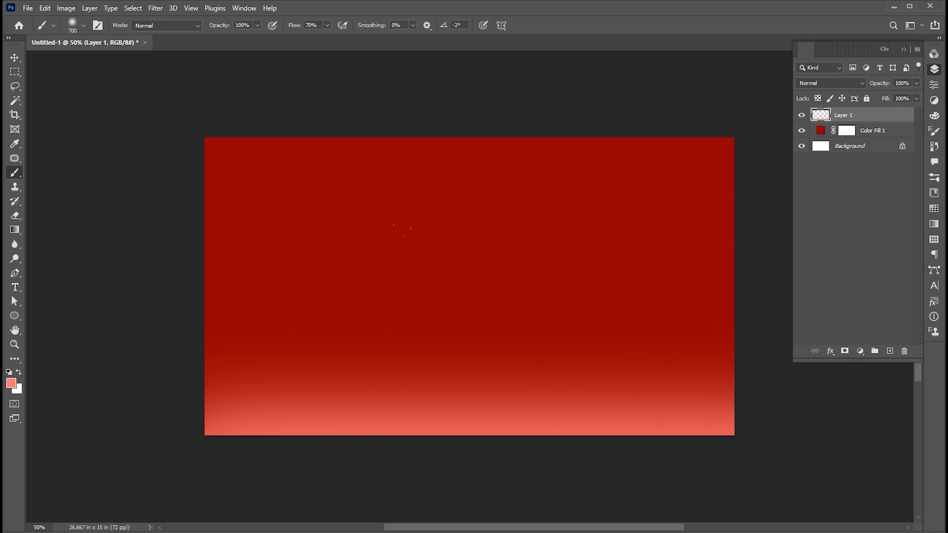
left_click(464, 282)
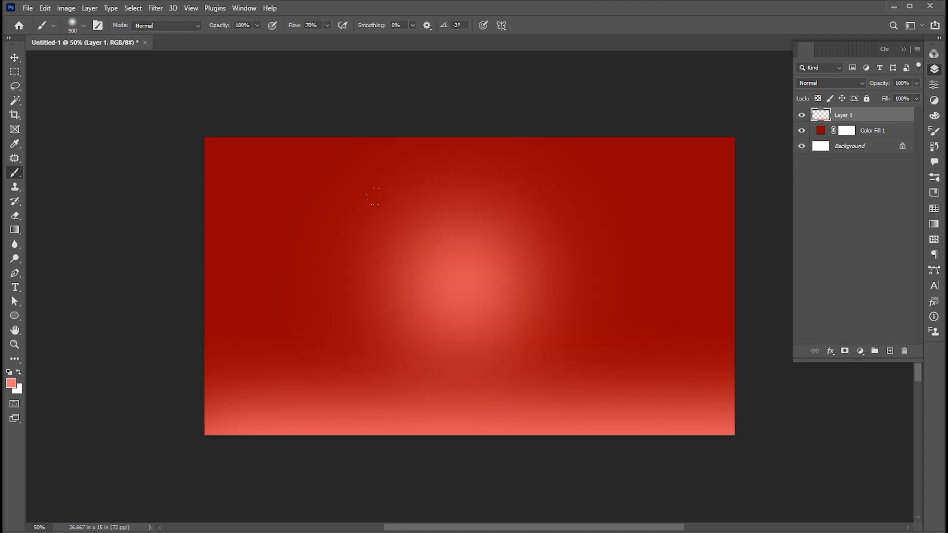
key("v")
key("ctrl+plus")
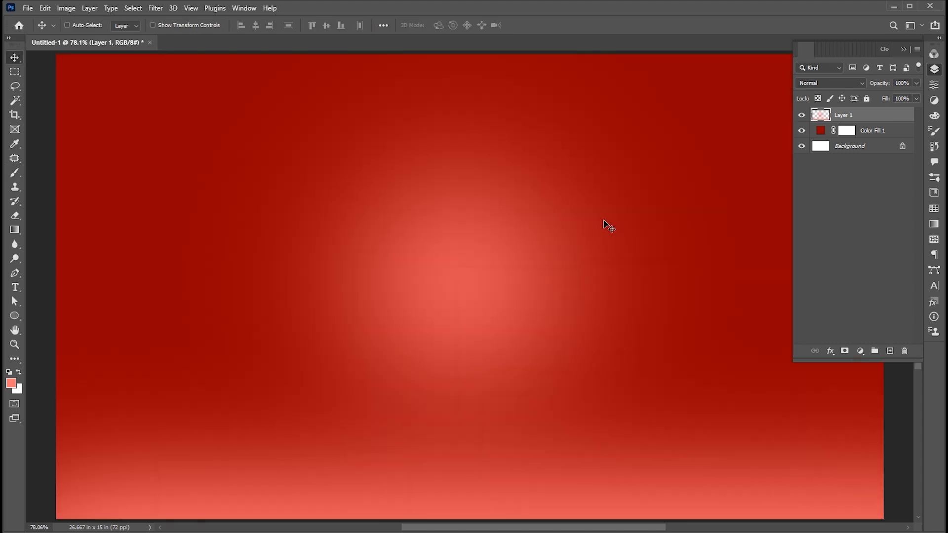
left_click_drag(598, 230, 595, 230)
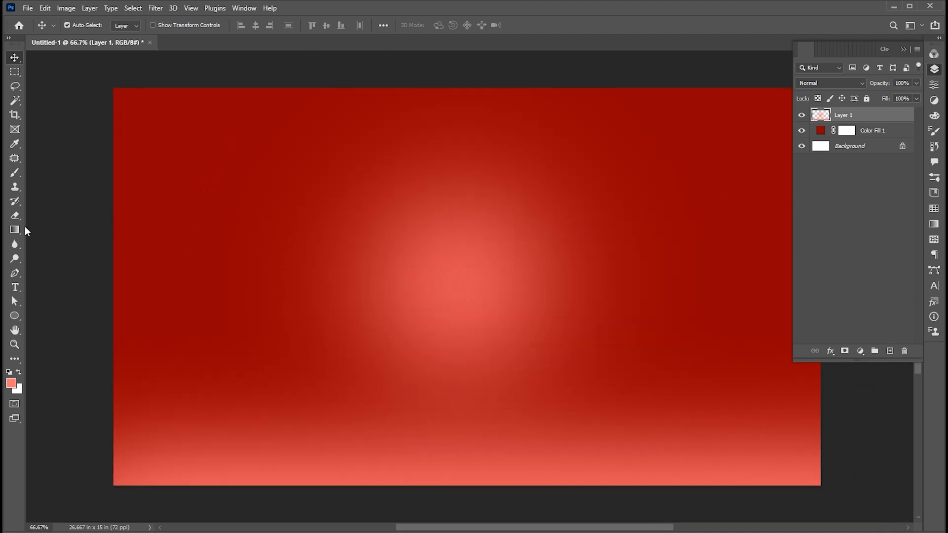
Add the horizontal text "POSTERDES" near the canvas centre at a size of 86 pt
left_click(15, 287)
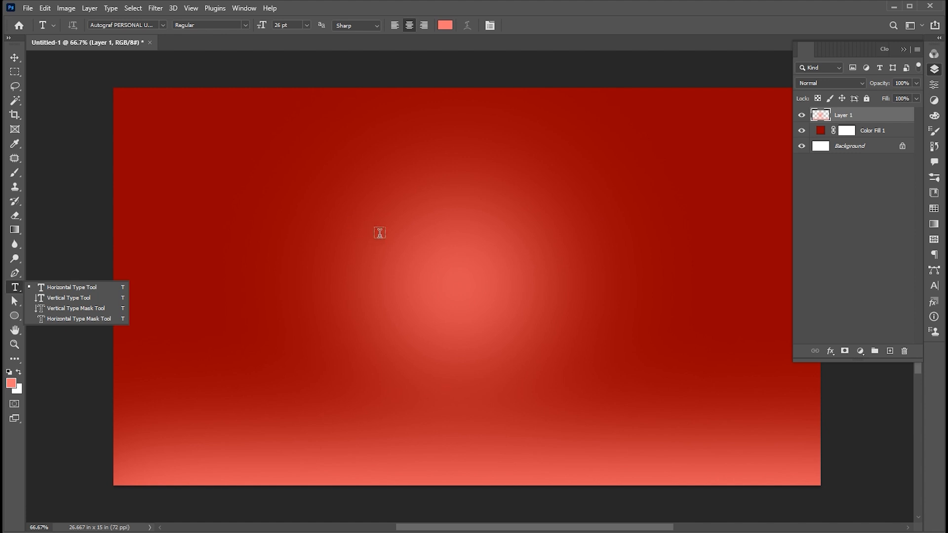
left_click(480, 240)
left_click(291, 25)
scroll(291, 25, "up", 20)
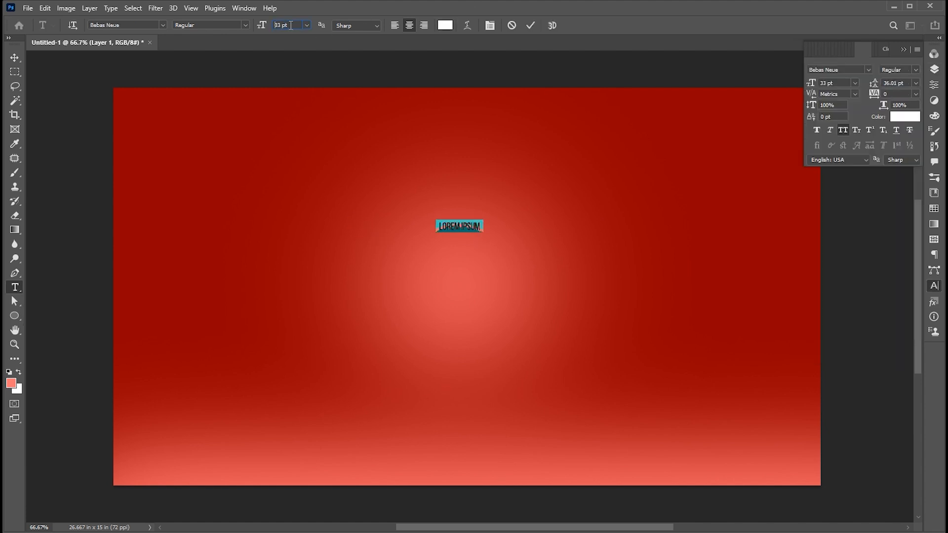
scroll(291, 25, "up", 6)
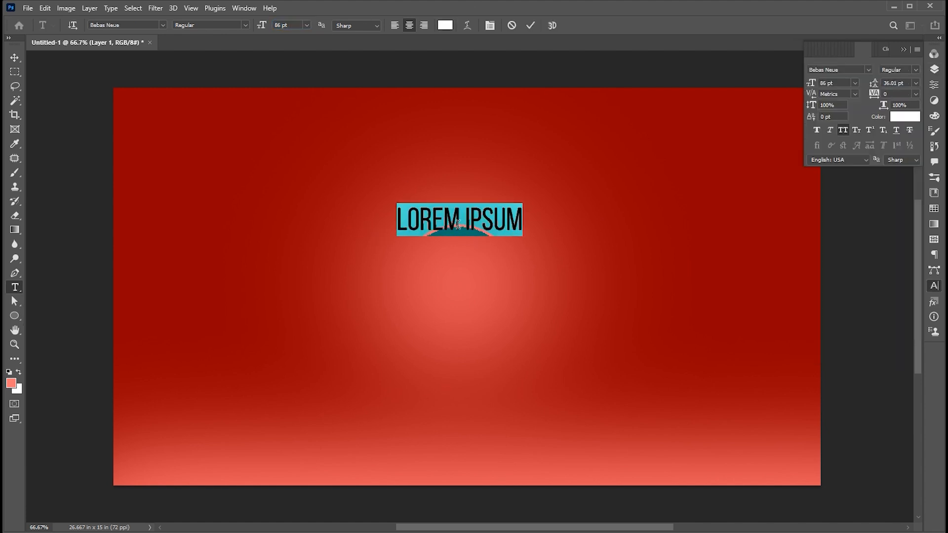
type("POSTERDES")
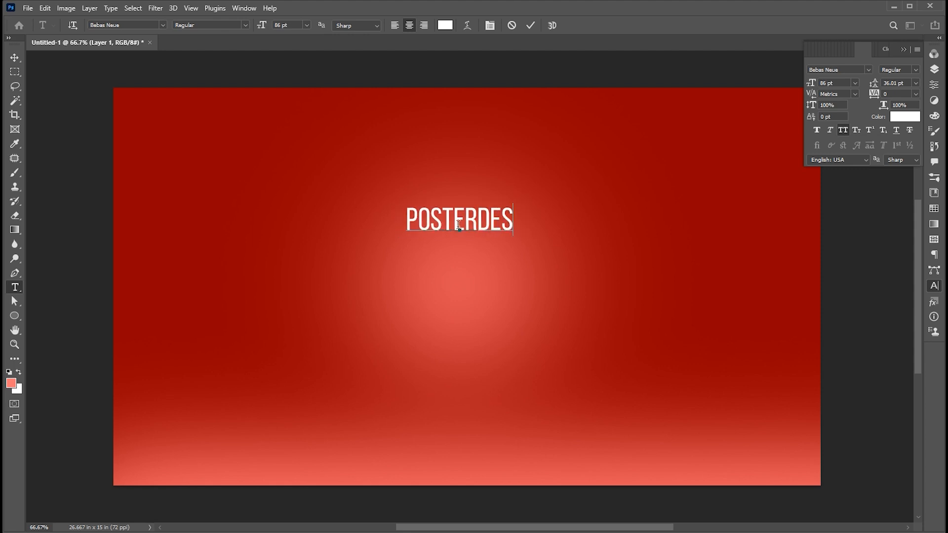
Set the font of the whole POSTERDES text to Nagasaki Regular
key("ctrl+a")
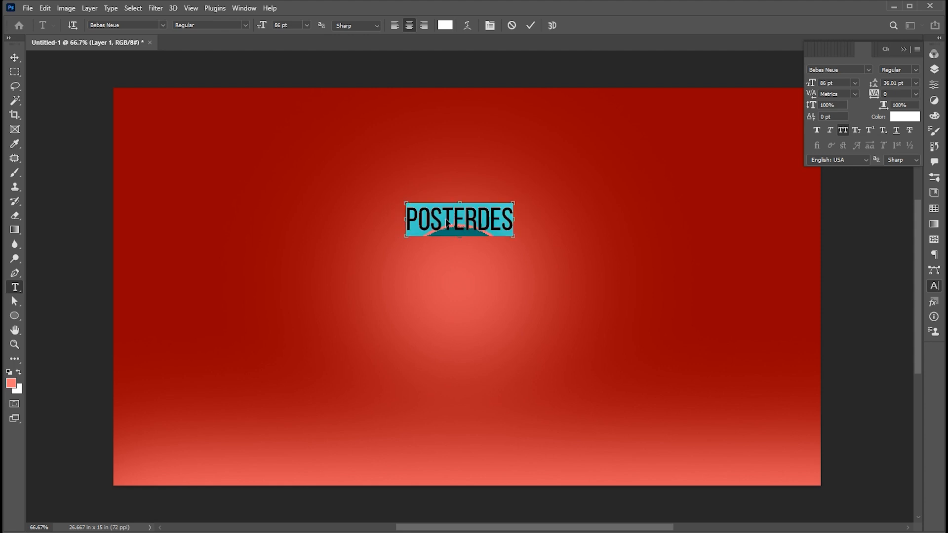
left_click(137, 25)
type("naga")
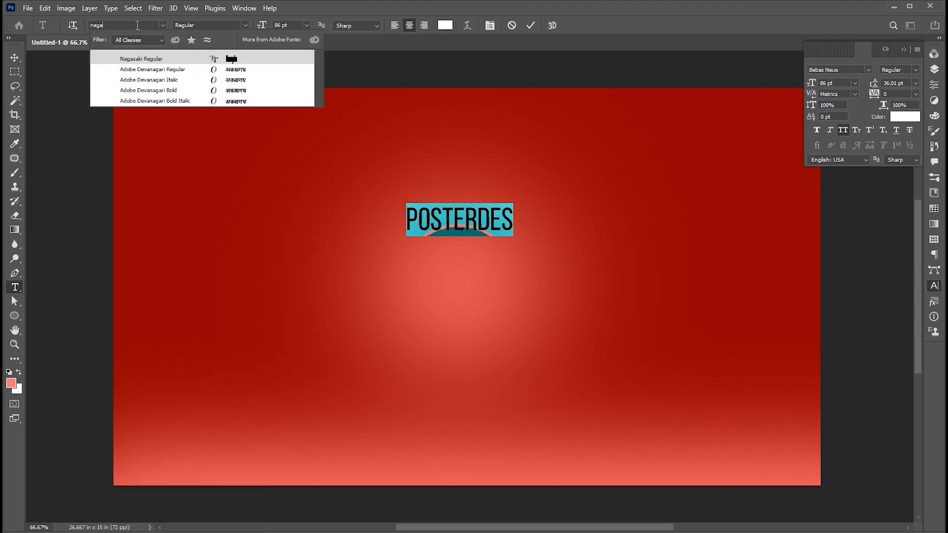
key("Return")
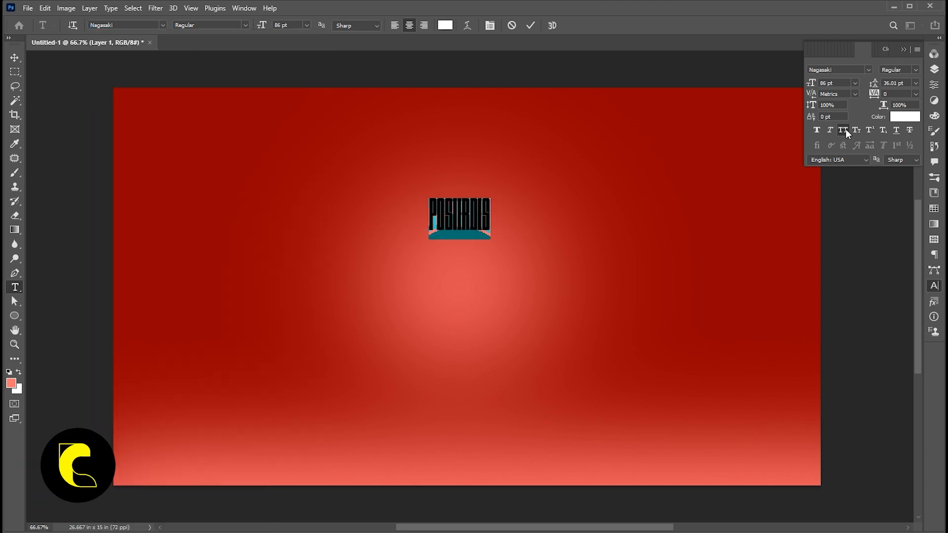
left_click(906, 50)
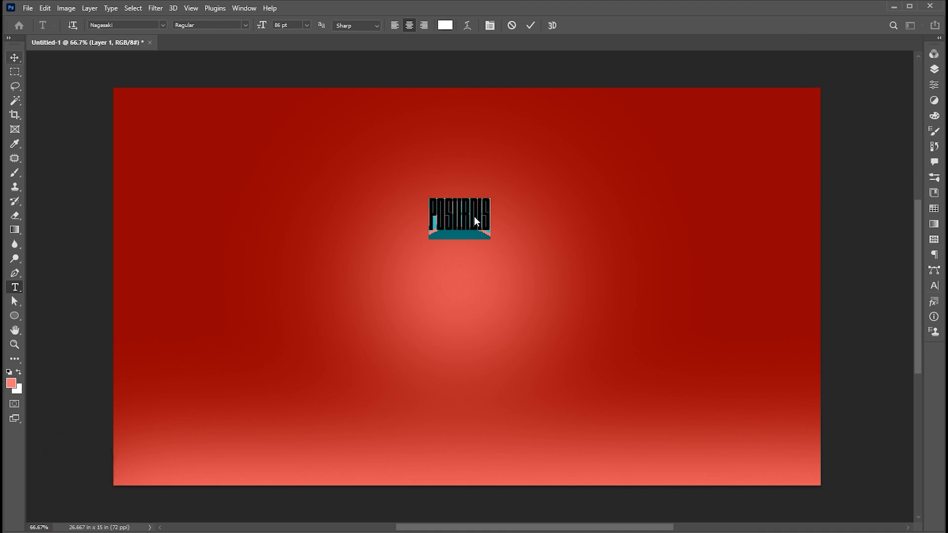
Enlarge the POSTERDES text to about two-fifths of the canvas width and place it in the upper middle
key("ctrl+Return")
key("ctrl+t")
left_click_drag(536, 267, 597, 310)
left_click_drag(567, 233, 569, 261)
key("Return")
Centre the POSTERDES text horizontally on the canvas and move it slightly down
key("ctrl+a")
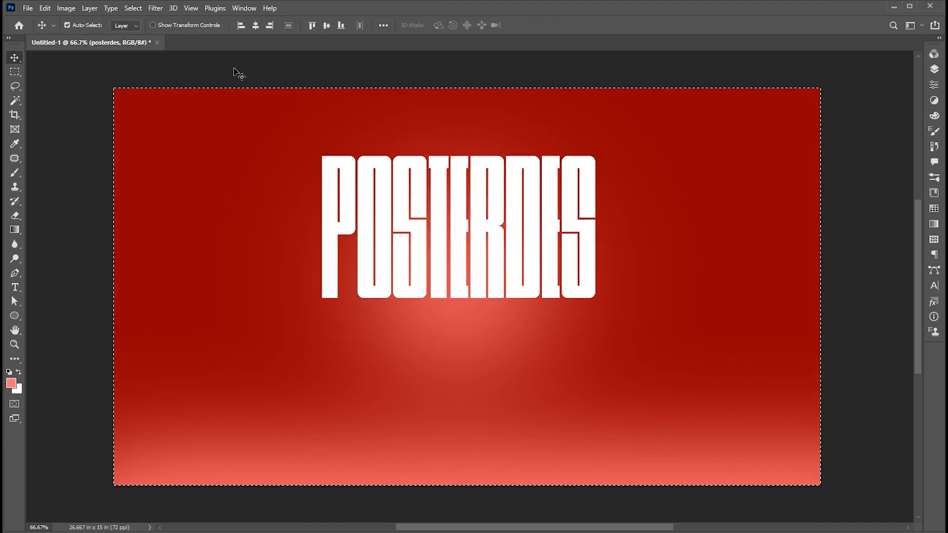
left_click(256, 25)
key("ctrl+d")
left_click_drag(545, 226, 545, 237)
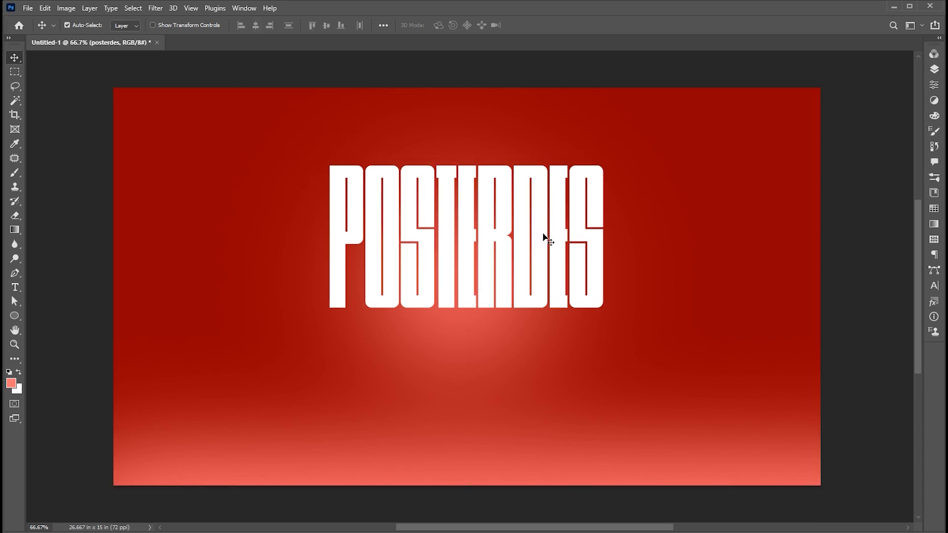
Duplicate the POSTERDES text layer and convert the original layer underneath to a smart object
left_click(933, 69)
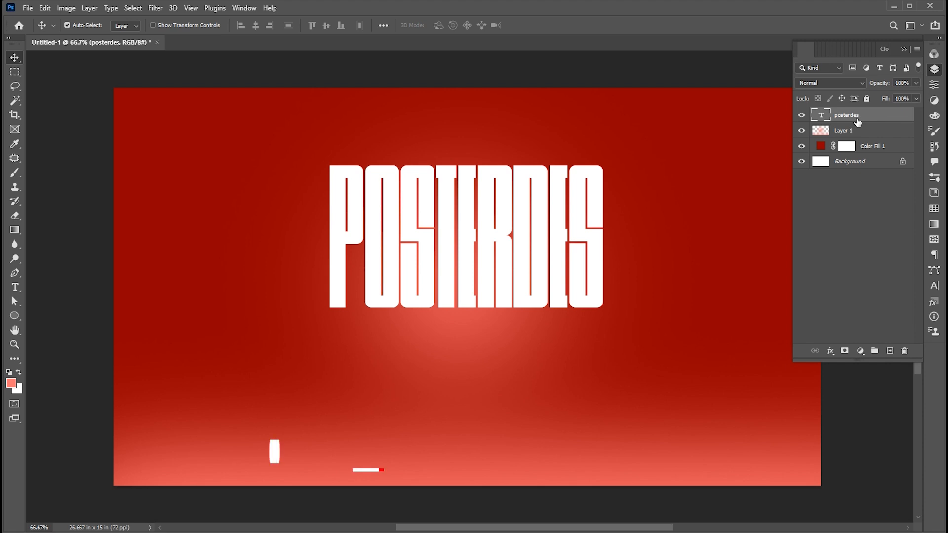
key("ctrl+j")
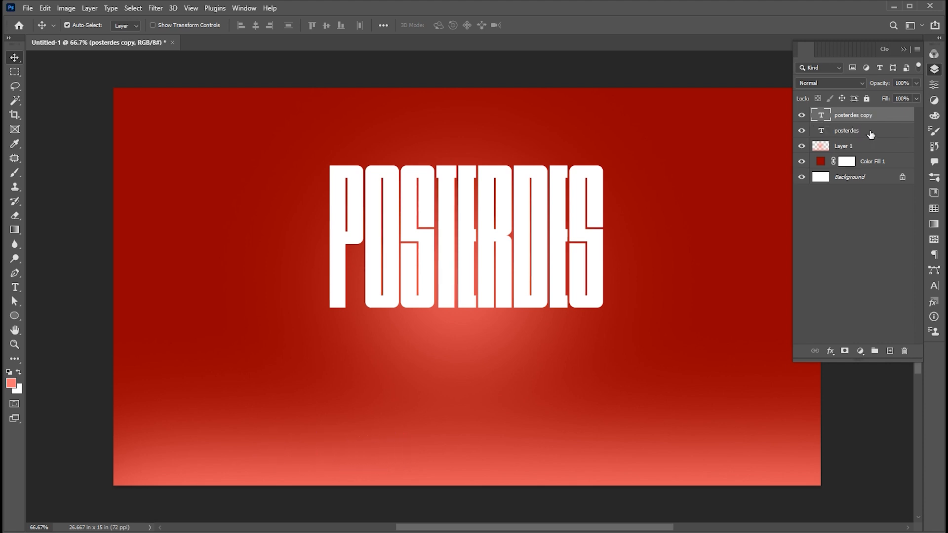
left_click(873, 131)
right_click(873, 132)
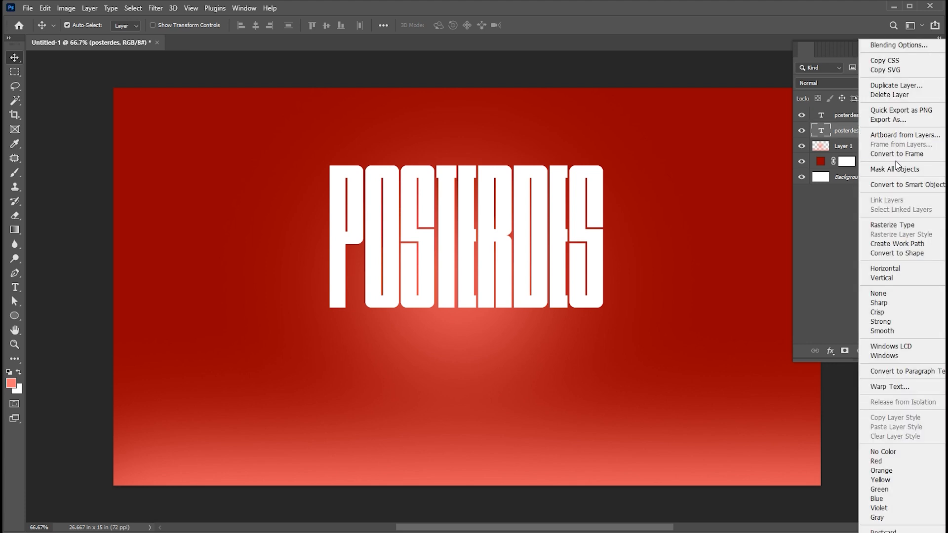
left_click(877, 186)
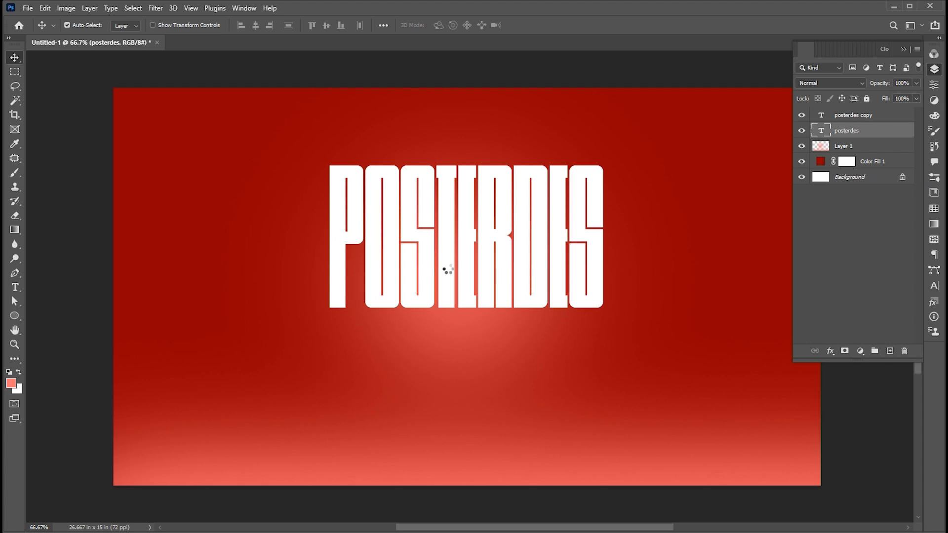
Flip the smart object text vertically and move it directly below the upright text so their edges meet
key("ctrl+t")
right_click(482, 221)
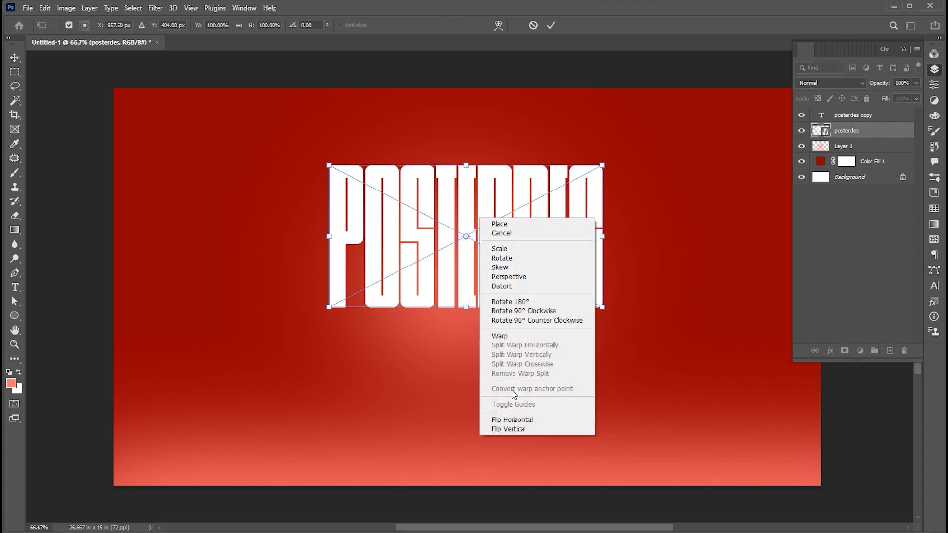
left_click(500, 430)
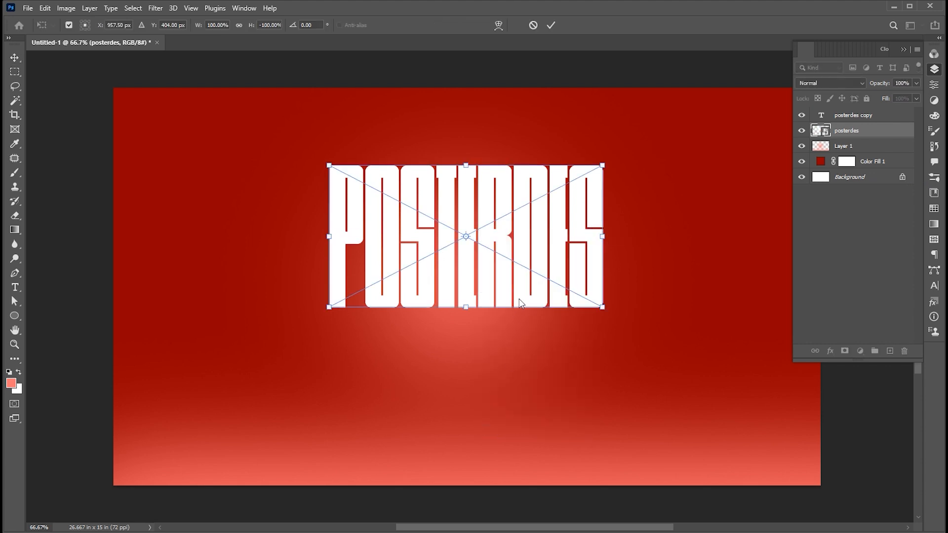
left_click_drag(536, 284, 536, 375)
Apply a perspective transform to the flipped text, widening its lower edge to about 297% and stretching it down past the canvas's bottom edge
right_click(563, 401)
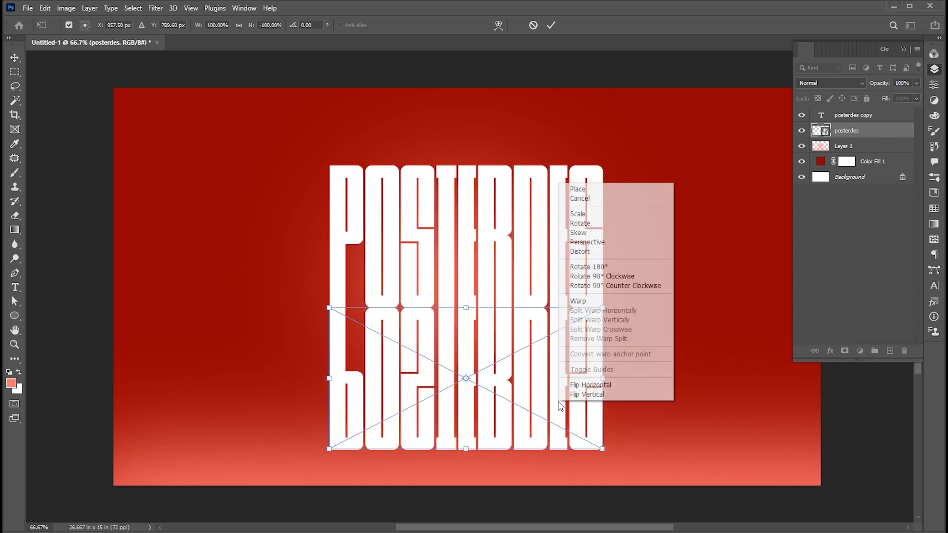
left_click(586, 245)
left_click_drag(603, 449, 873, 449)
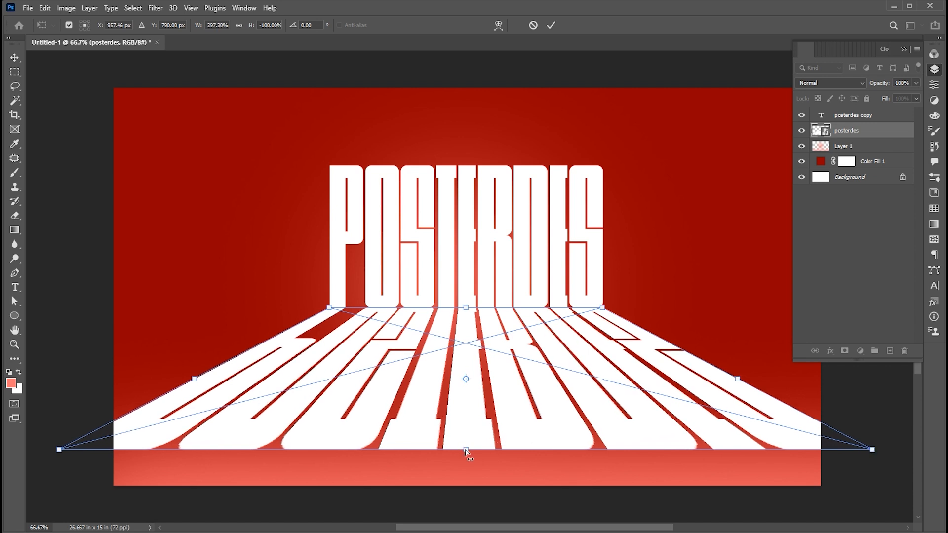
left_click_drag(466, 451, 462, 492)
key("Return")
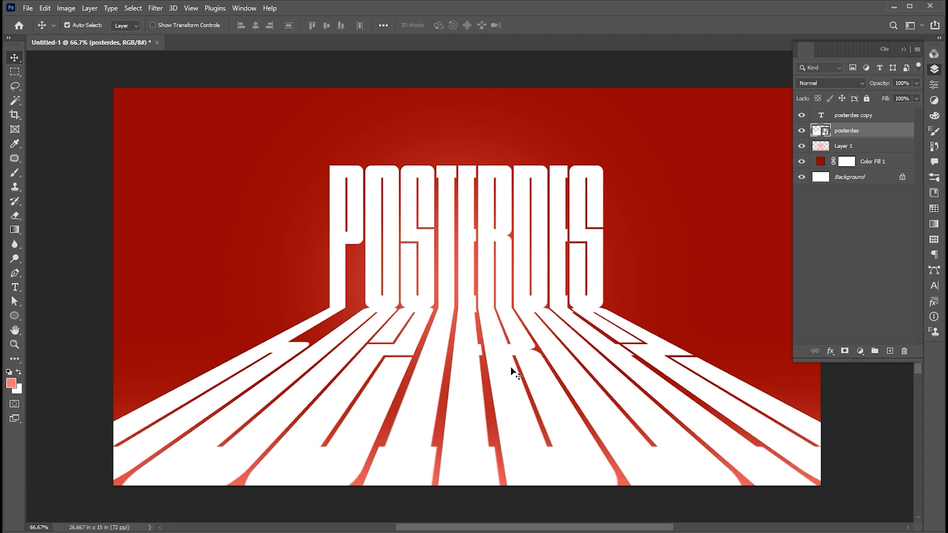
Apply a Gaussian Blur with a radius below 4 pixels to the flipped shadow text
left_click(157, 11)
mouse_move(179, 148)
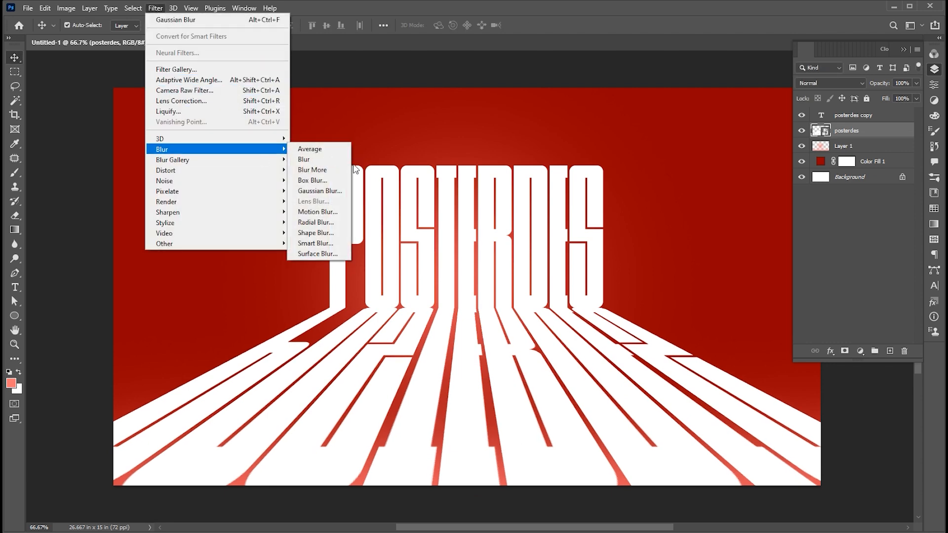
left_click(330, 191)
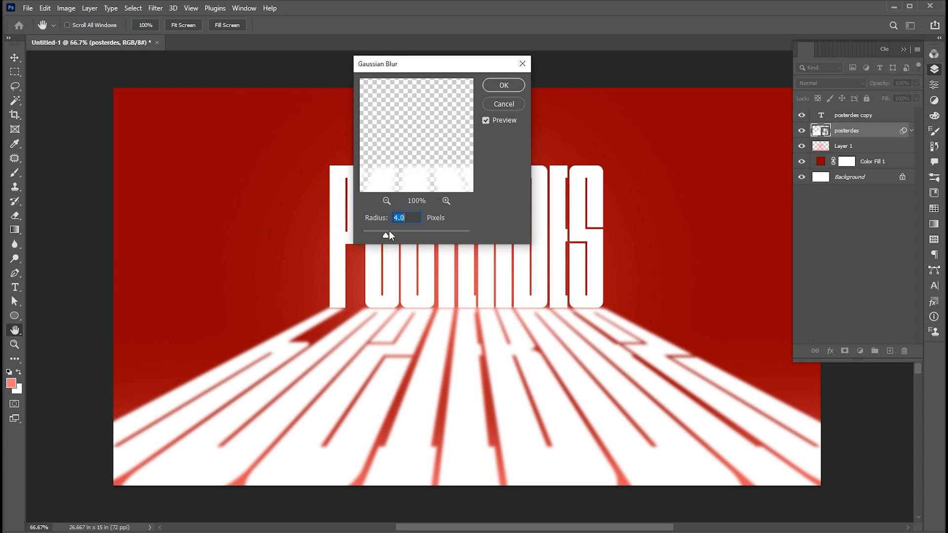
left_click_drag(377, 236, 374, 236)
left_click(504, 86)
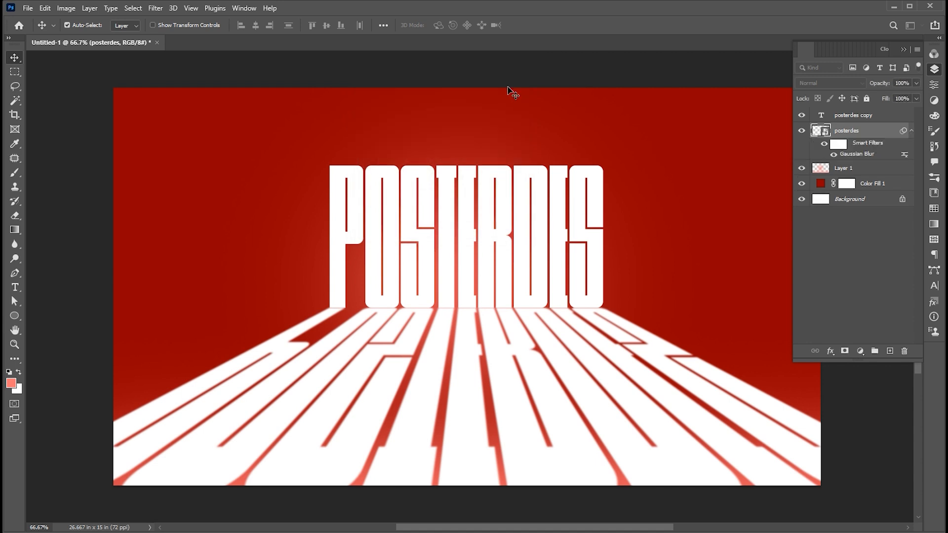
Add a layer mask to the flipped text and fade it towards the canvas bottom with a black-to-white linear gradient
left_click(844, 352)
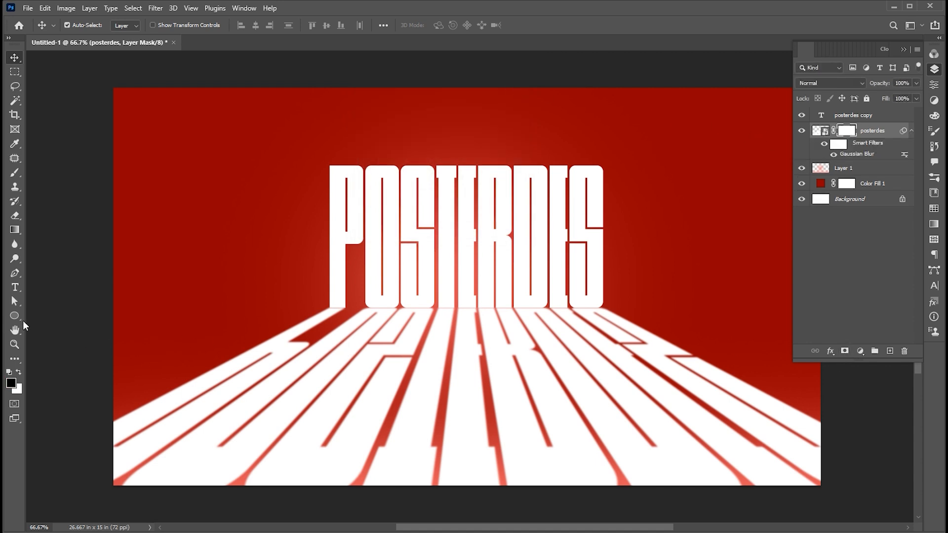
left_click(15, 231)
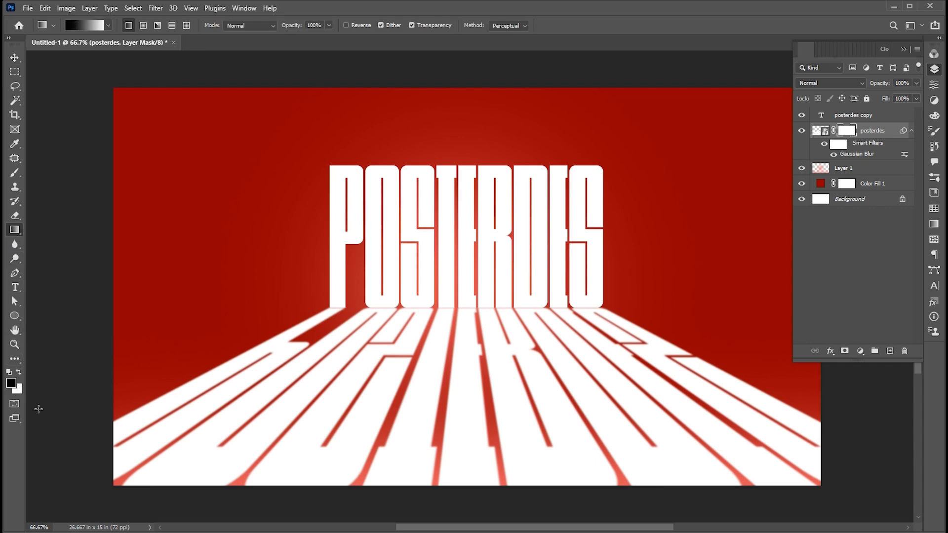
left_click_drag(469, 478, 468, 188)
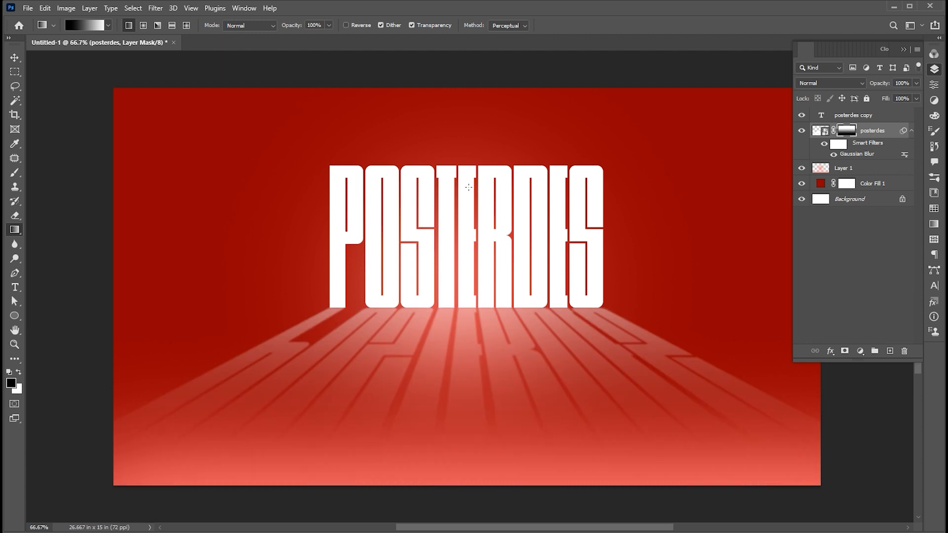
key("v")
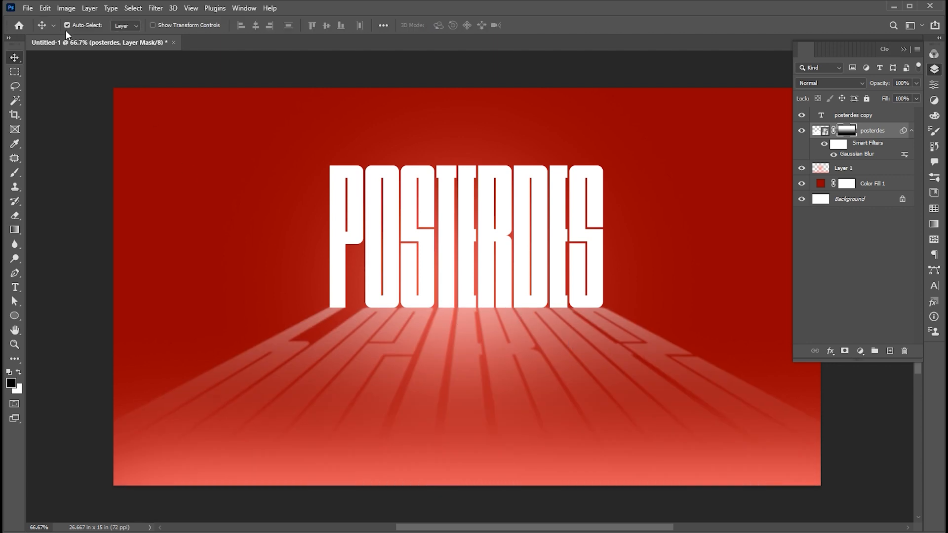
Place the full-length-portrait-cheerful-girl photo as an embedded object at its default size and move its layer above the POSTERDES text
left_click(28, 8)
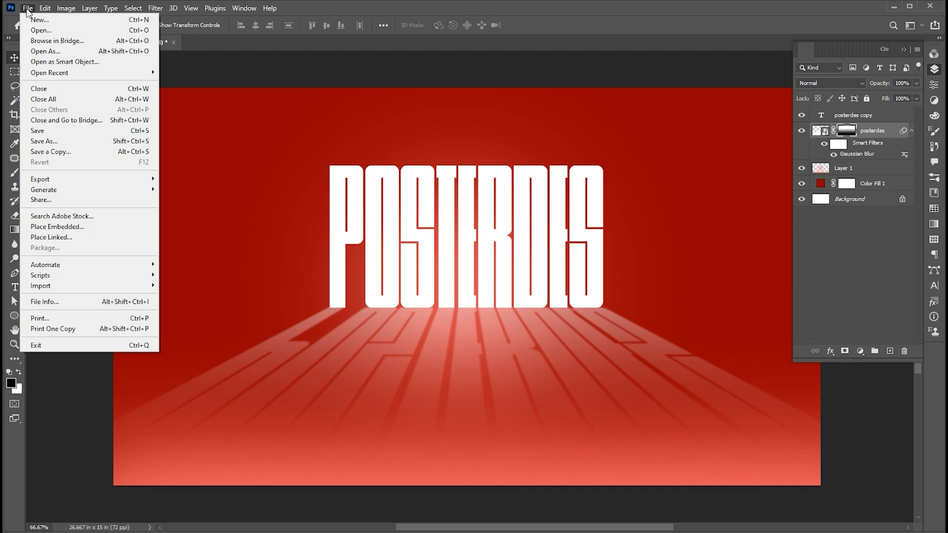
left_click(57, 227)
left_click(156, 111)
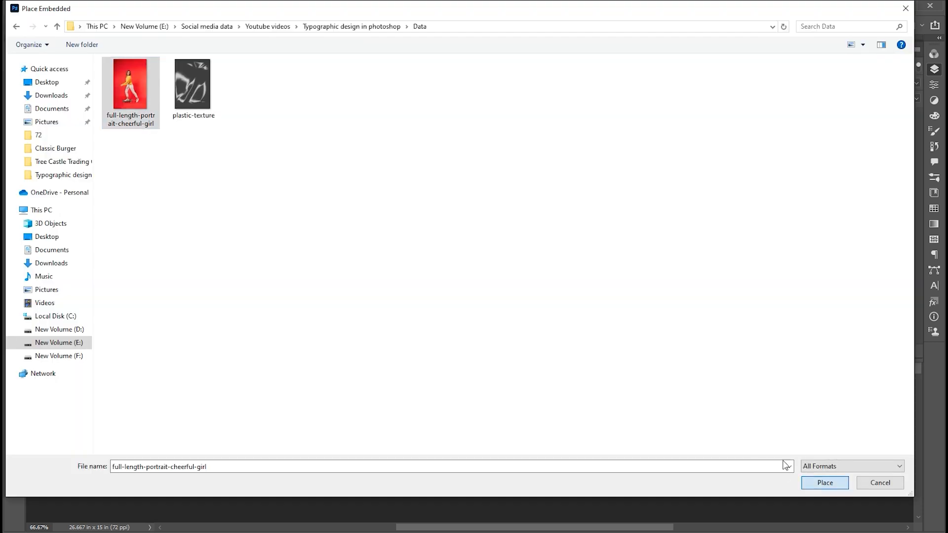
left_click(824, 483)
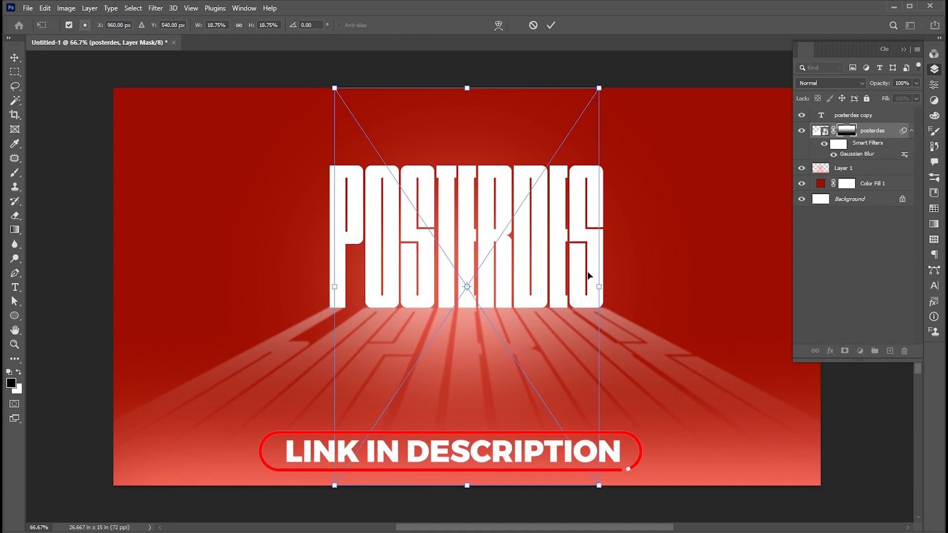
key("Return")
left_click_drag(854, 130, 850, 112)
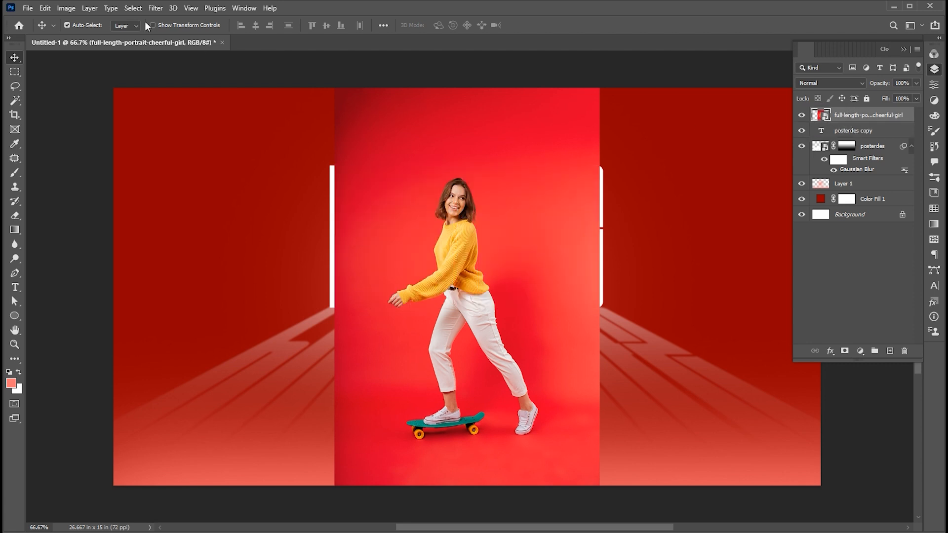
Select the girl and skateboard with Select Subject, then add the missed area around the rear wheel and truck using the Lasso
left_click(134, 9)
left_click(150, 137)
key("z")
left_click_drag(495, 444, 555, 453)
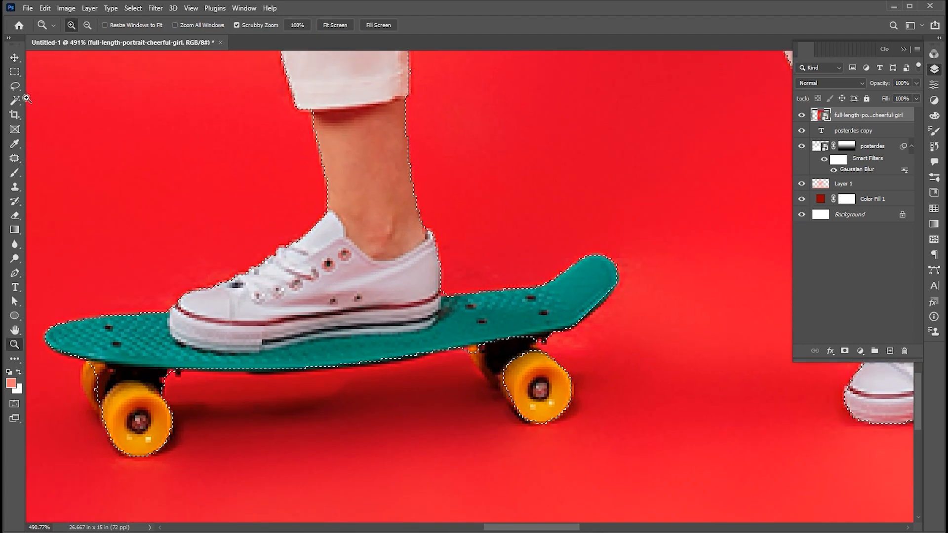
left_click(16, 87)
key("shift")
mouse_move(546, 336)
left_mouse_down()
mouse_move(551, 376)
mouse_move(532, 411)
mouse_move(477, 364)
left_mouse_up()
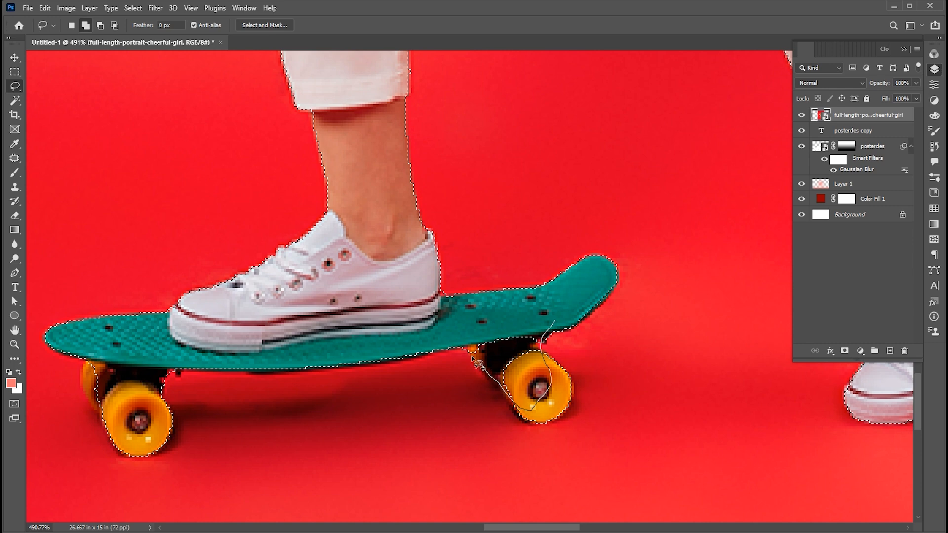
left_click_drag(515, 321, 523, 323)
key("ctrl+0")
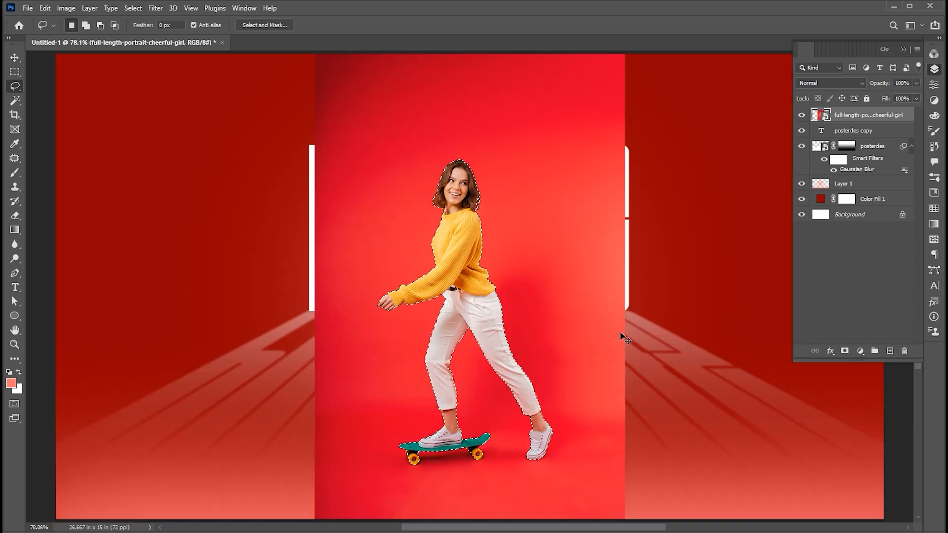
Mask the photo to the selection and scale the girl to about 78%, placing her slightly right of centre on the text's floor shadow
left_click(845, 350)
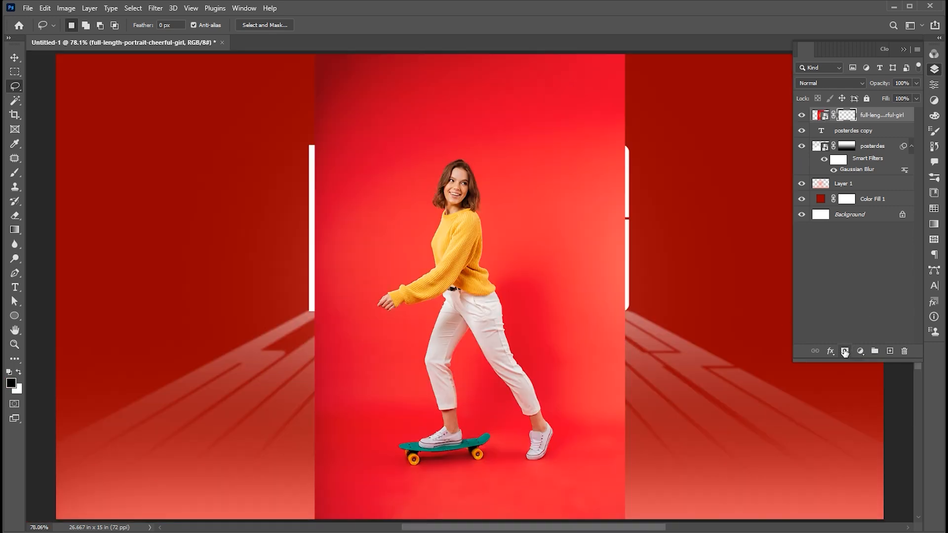
key("v")
key("ctrl+t")
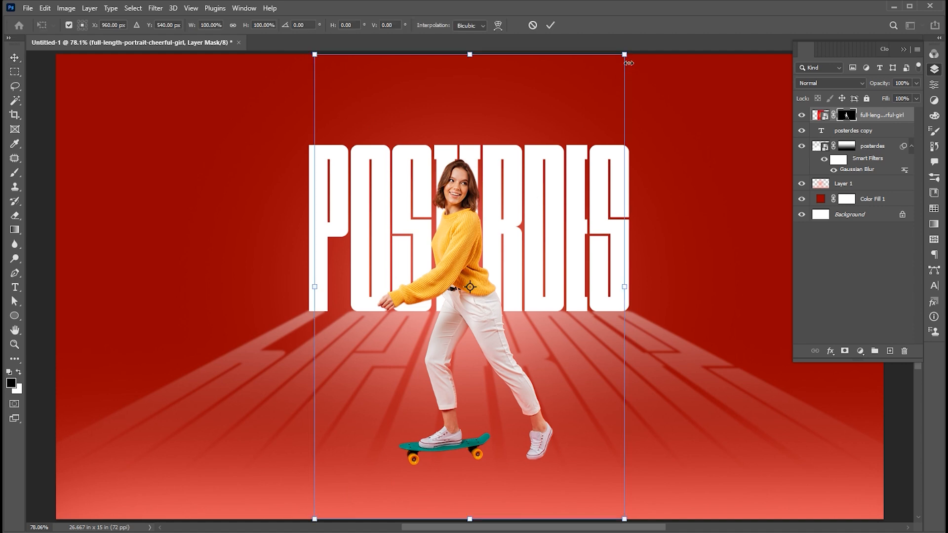
left_click_drag(624, 57, 601, 105)
left_click_drag(539, 244, 547, 240)
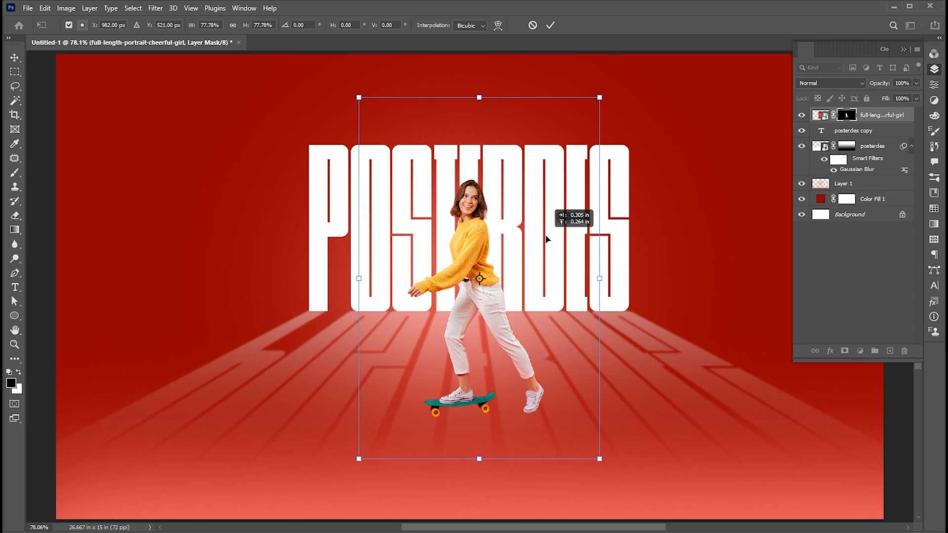
key("Return")
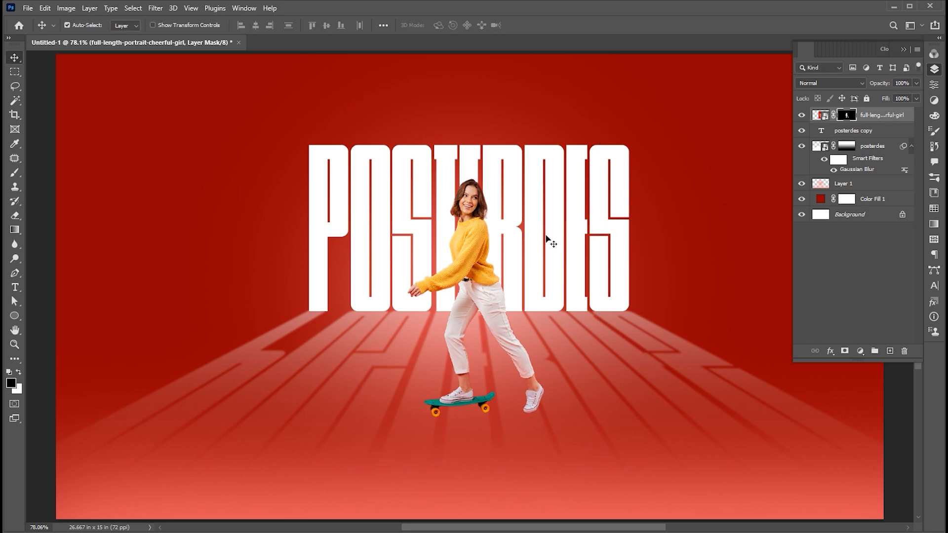
Flatten the Soft Round brush tip into a thin ellipse with its angle at 8°
left_click(15, 174)
left_click(83, 26)
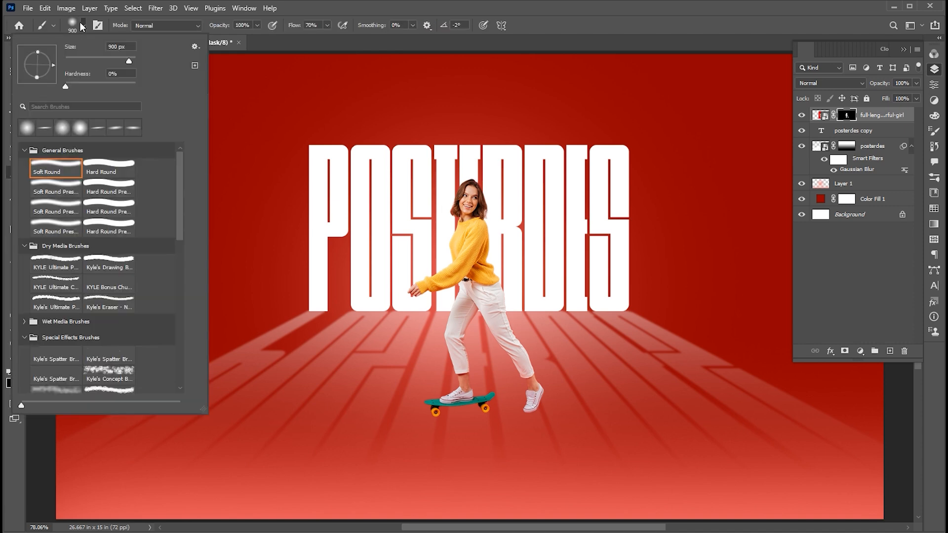
left_click_drag(38, 53, 48, 65)
left_click_drag(37, 62, 38, 63)
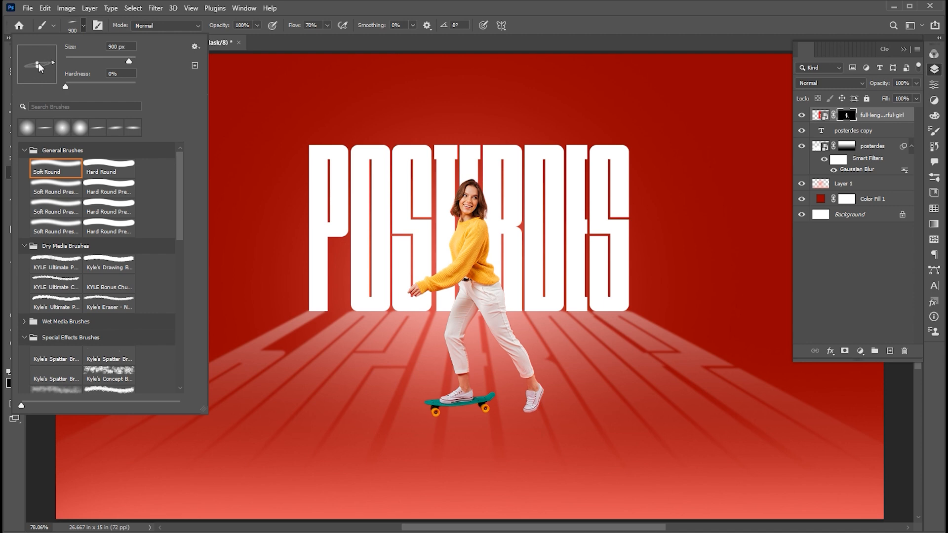
left_click(84, 26)
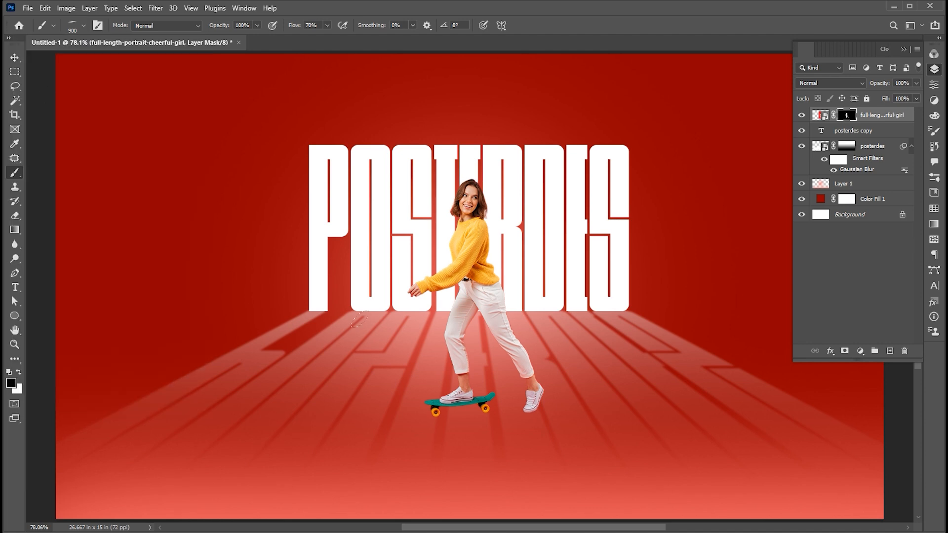
Add a new layer directly beneath the girl's layer and set the foreground color to black (000000)
left_click(860, 131)
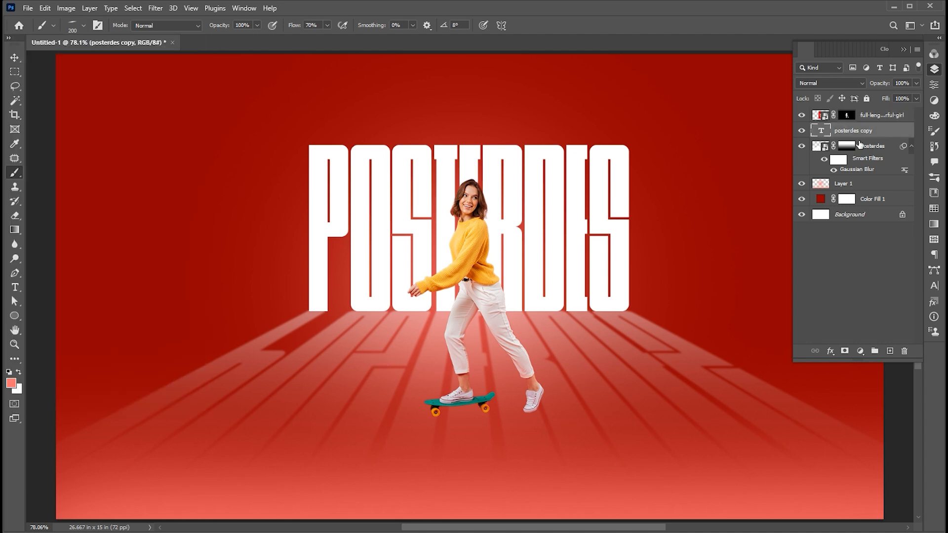
left_click(890, 351)
left_click_drag(440, 410, 440, 411)
key("ctrl+z")
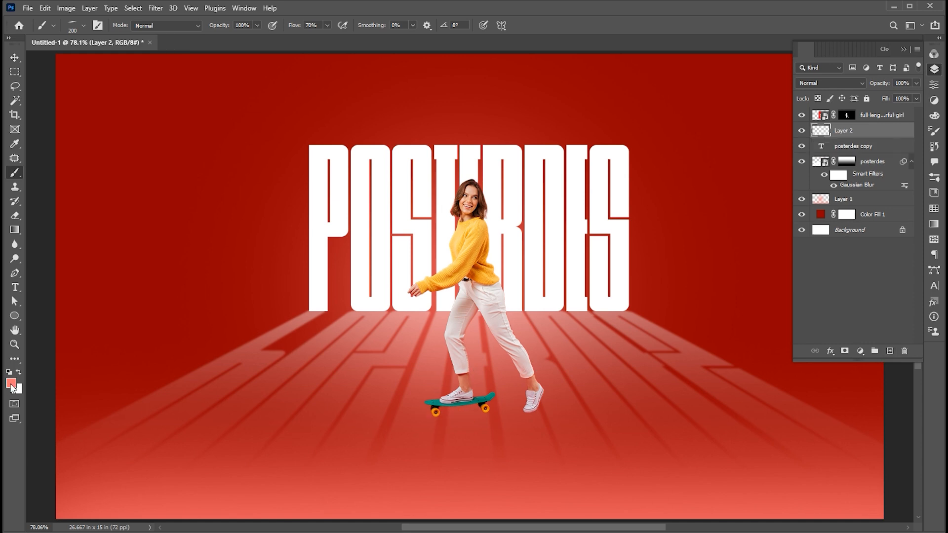
left_click(11, 385)
left_click_drag(538, 246, 504, 269)
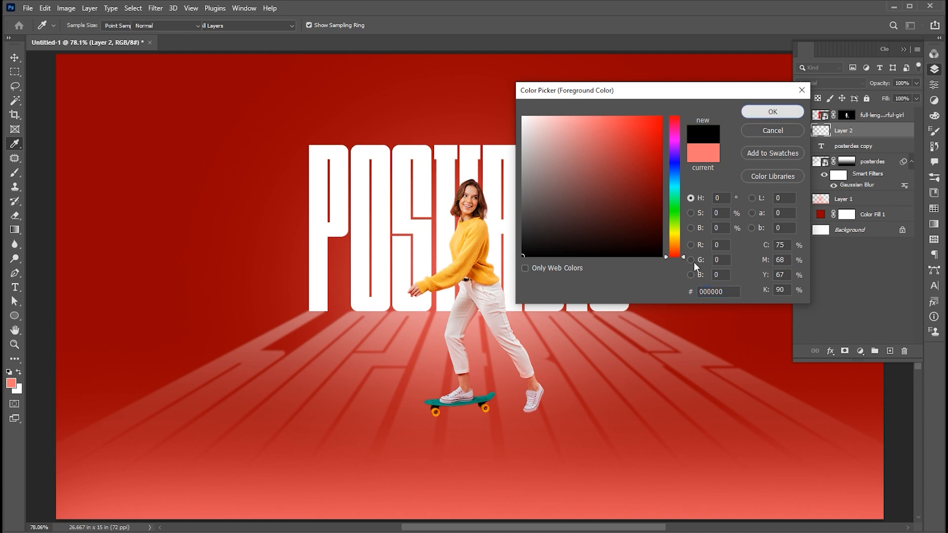
left_click(773, 112)
Paint soft black contact shadows under the skateboard with a 200 px brush and under the rear shoe with a 125 px brush
key("b")
left_click_drag(445, 411, 444, 411)
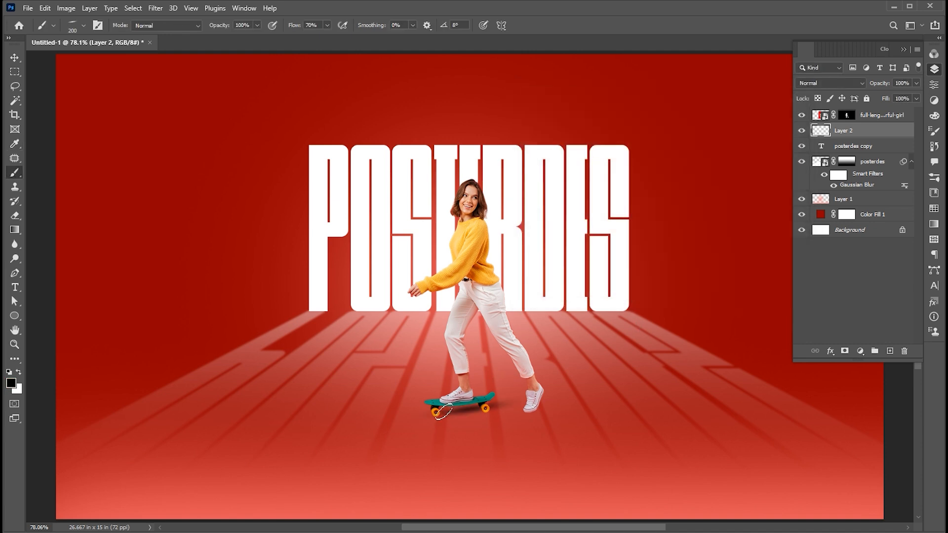
key("bracketleft")
key("bracketleft")
key("bracketleft")
left_click_drag(535, 411, 546, 401)
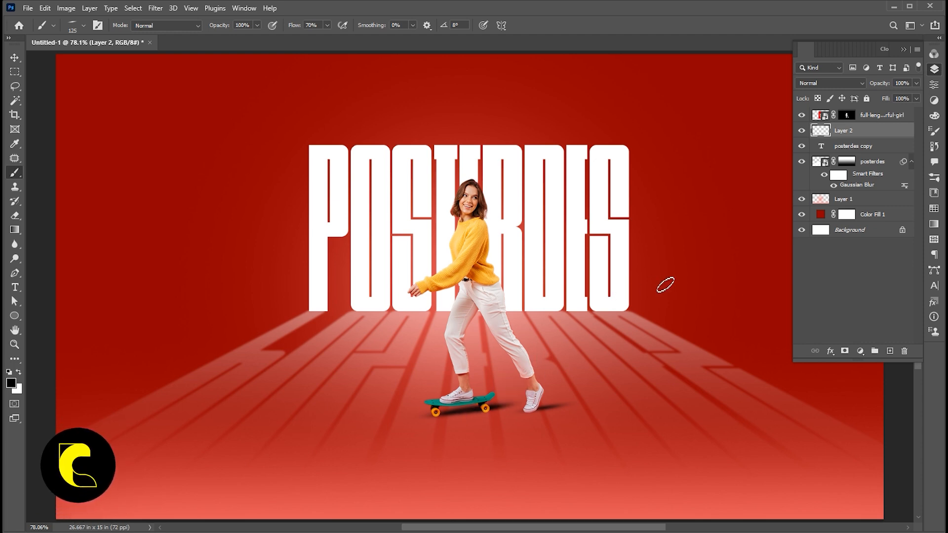
Duplicate the girl's layer, then convert the lower copy to a smart object and rasterize it to bake in its mask
key("v")
left_click(880, 117)
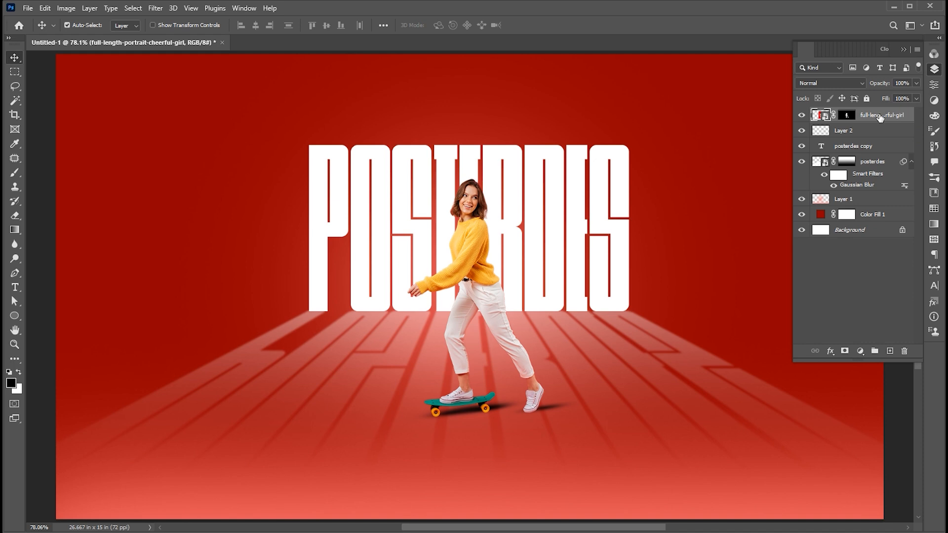
key("ctrl+j")
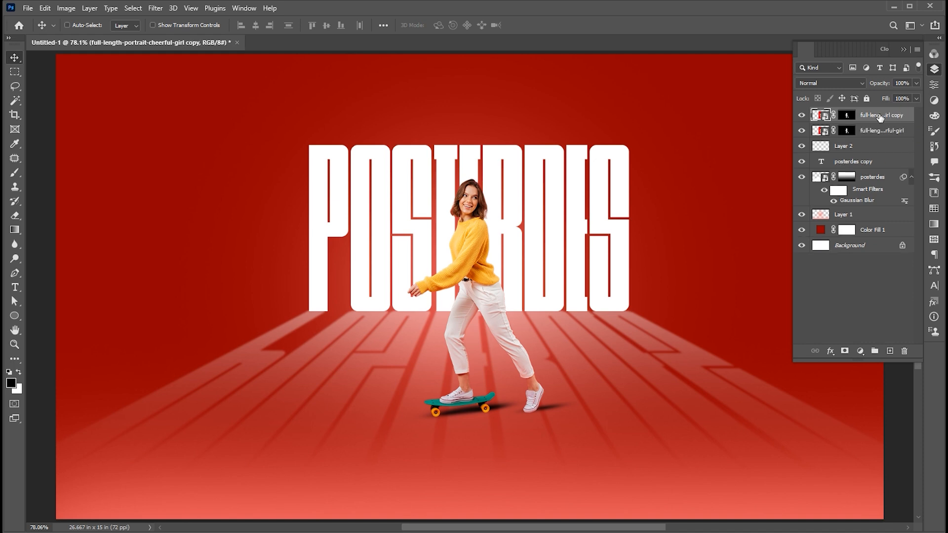
left_click(873, 133)
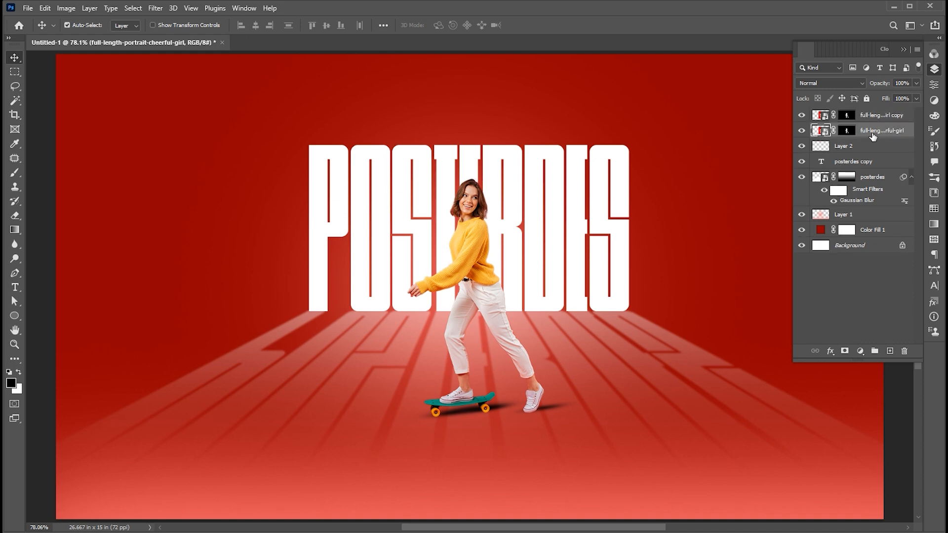
right_click(866, 131)
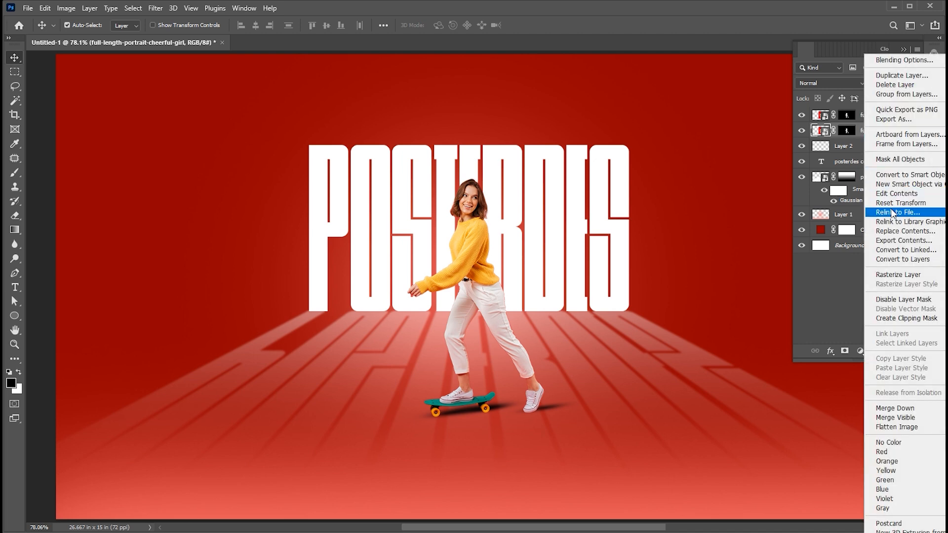
left_click(877, 175)
right_click(857, 128)
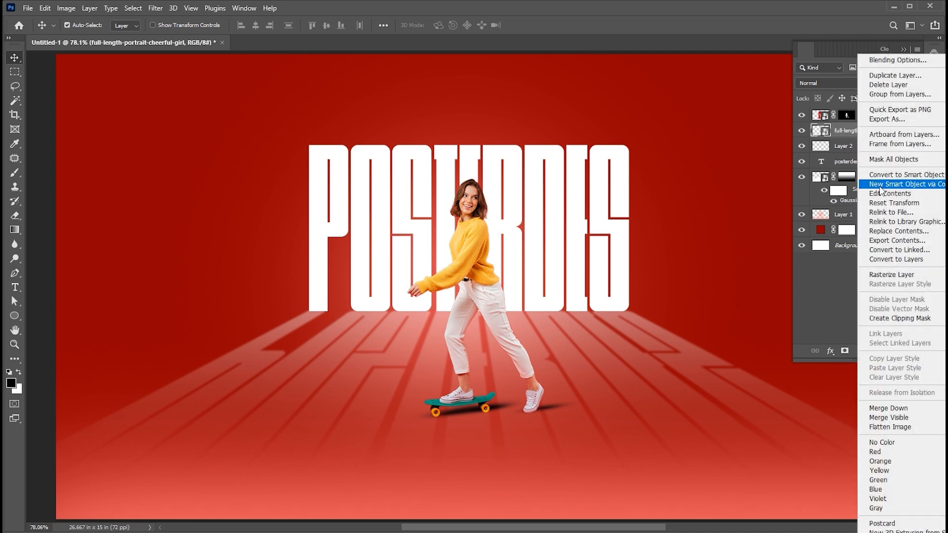
left_click(891, 275)
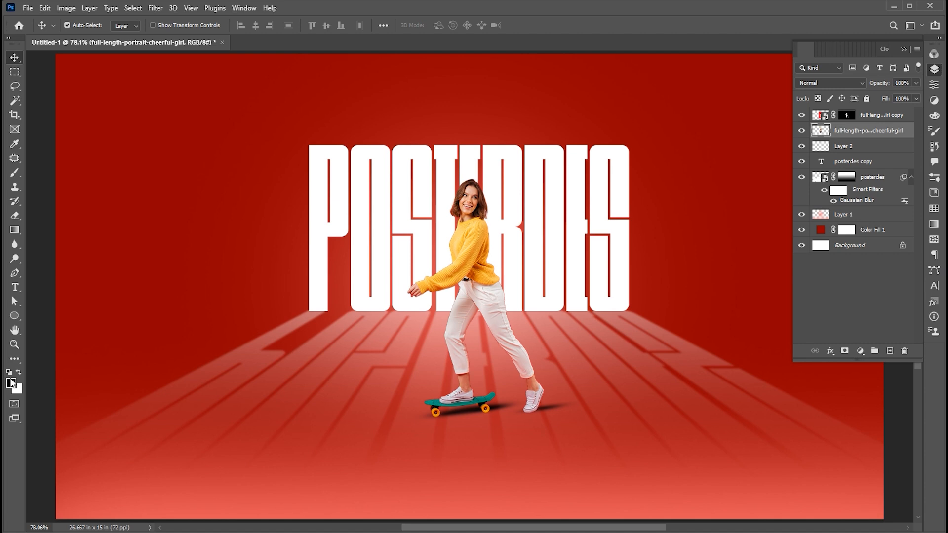
Fill the lower girl copy with black and transform it into a leftward floor shadow with about 55% height and 34° horizontal skew
key("ctrl+t")
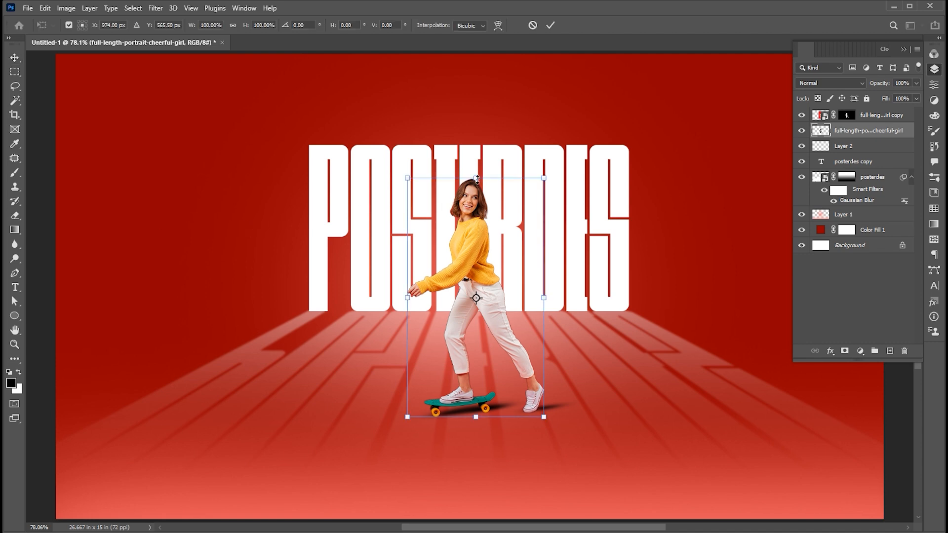
left_click_drag(477, 178, 390, 280)
left_click_drag(386, 288, 383, 291)
left_click_drag(545, 419, 544, 414)
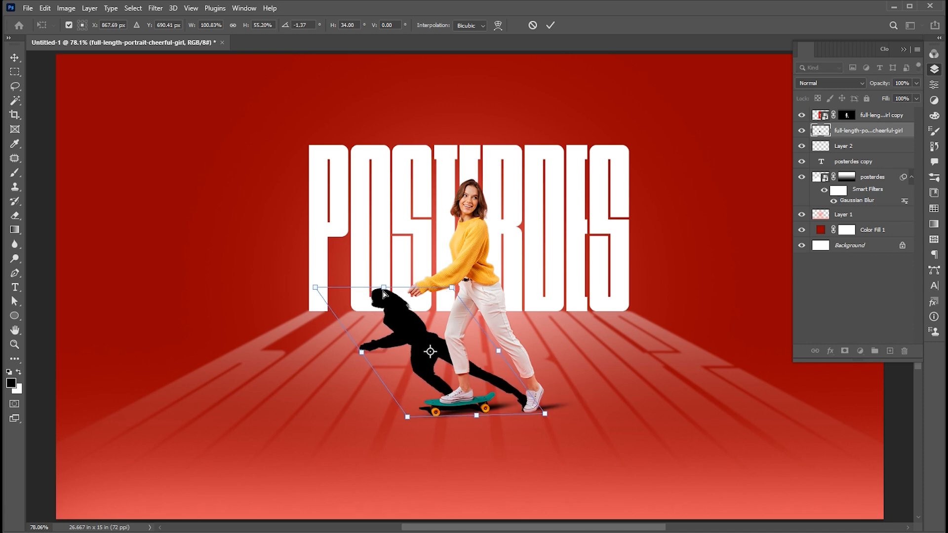
key("Return")
Apply a Gaussian Blur with a 2.0 pixel radius to the girl's black cast shadow
left_click(155, 8)
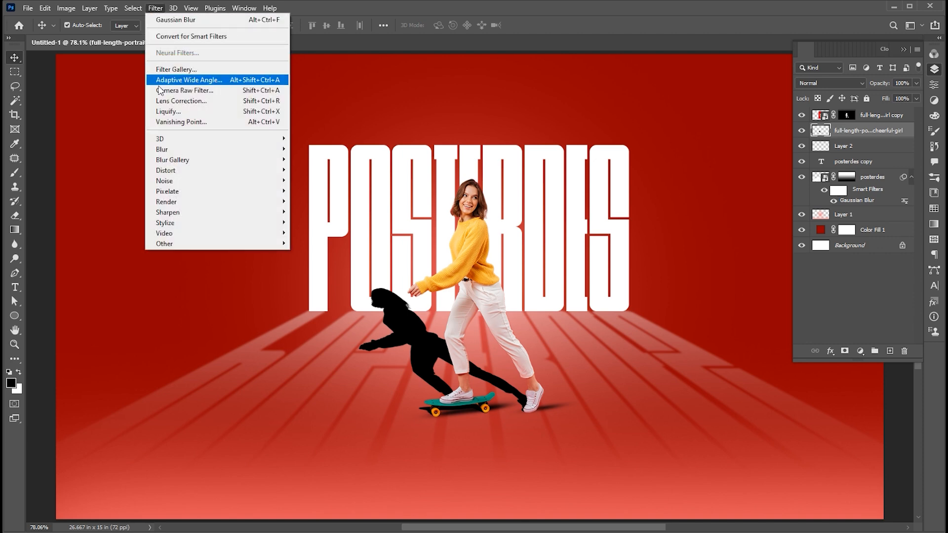
mouse_move(160, 150)
left_click(330, 196)
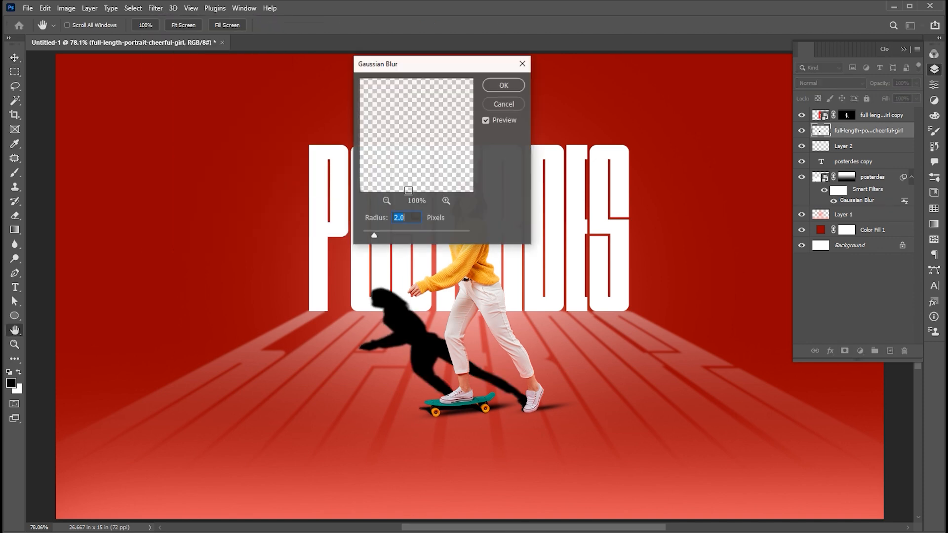
left_click(504, 85)
Add a layer mask to the girl's cast shadow and fade it towards the head with a diagonal black-to-white linear gradient
left_click(845, 350)
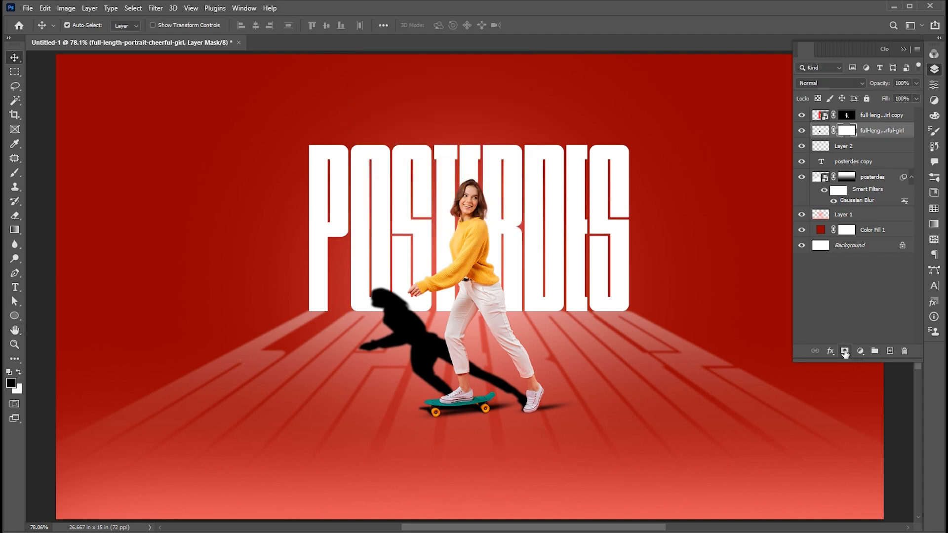
left_click(15, 229)
left_click_drag(396, 305, 613, 507)
left_click_drag(333, 263, 559, 434)
left_click_drag(376, 285, 626, 500)
left_click_drag(483, 378, 611, 491)
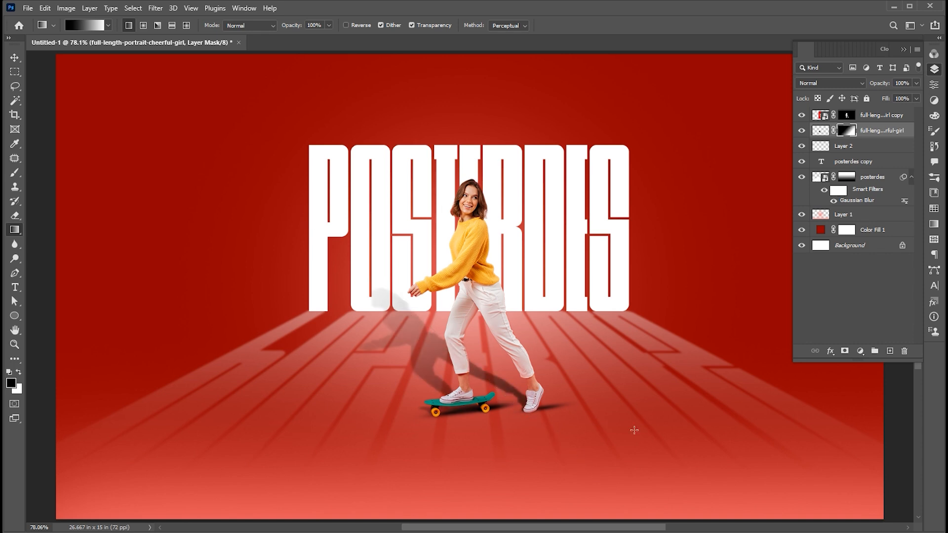
key("v")
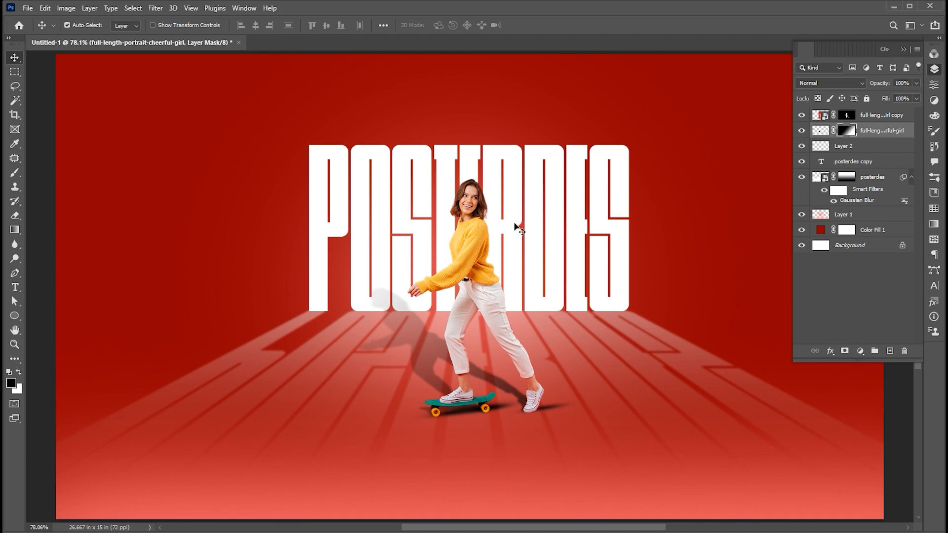
Add the text "Modern" above the POSTERDES headline and set it in the Autograf PERSONAL font
key("t")
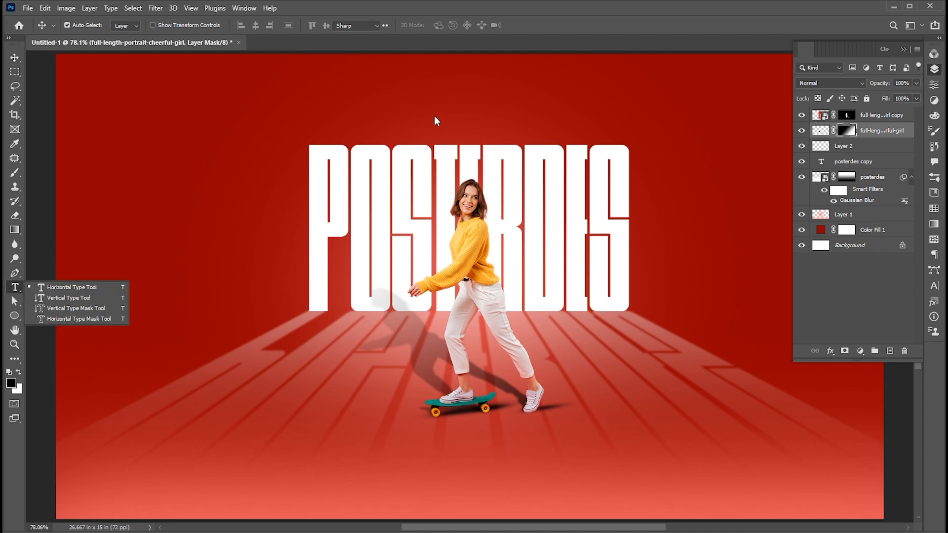
left_click(534, 121)
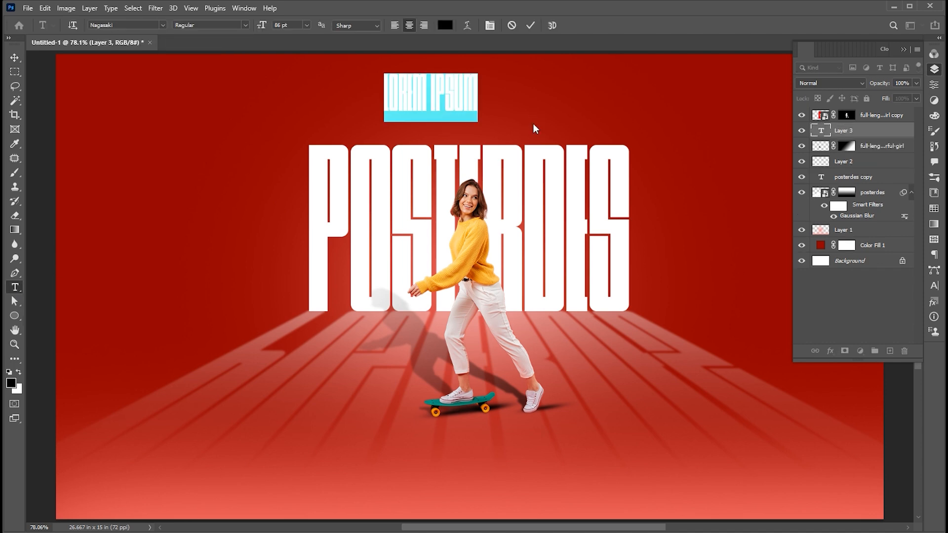
type("MODIA")
type("N")
key("ctrl+a")
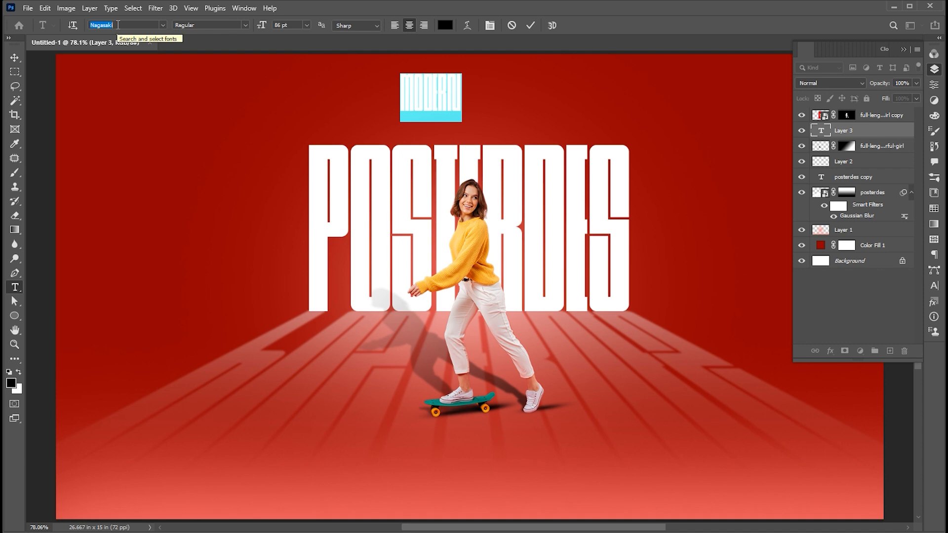
type("Auto")
left_click(254, 72)
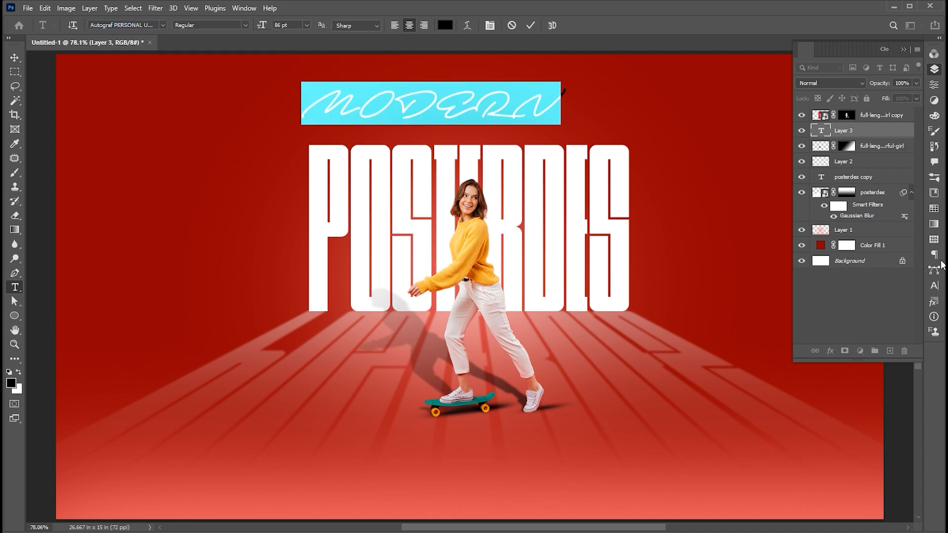
Turn off all caps for the Modern text, then scale it to about 81 pt and centre it above POSTERDES
left_click(934, 287)
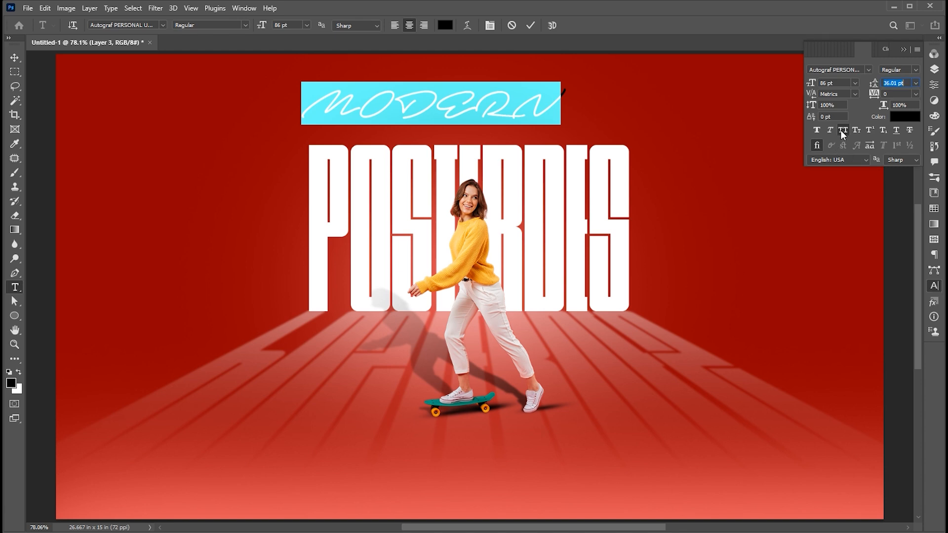
left_click(842, 130)
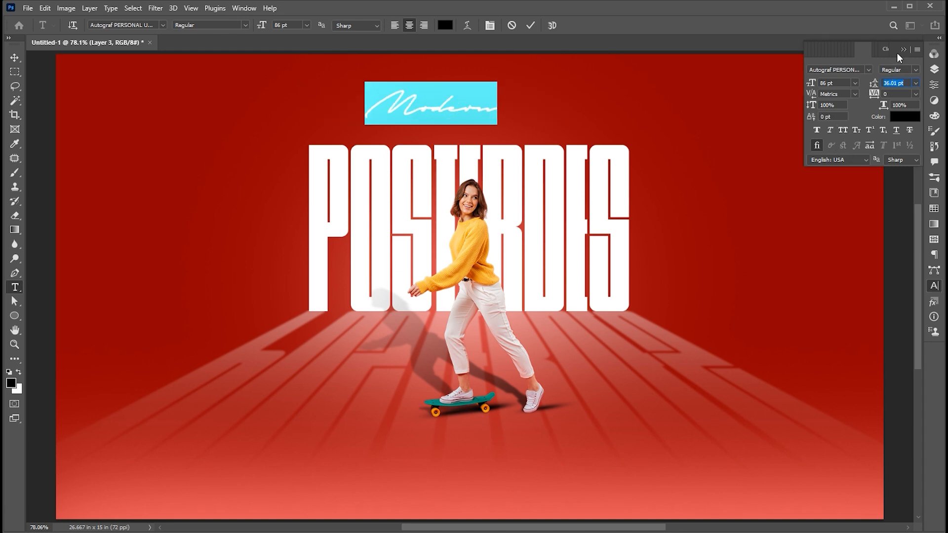
left_click(794, 73)
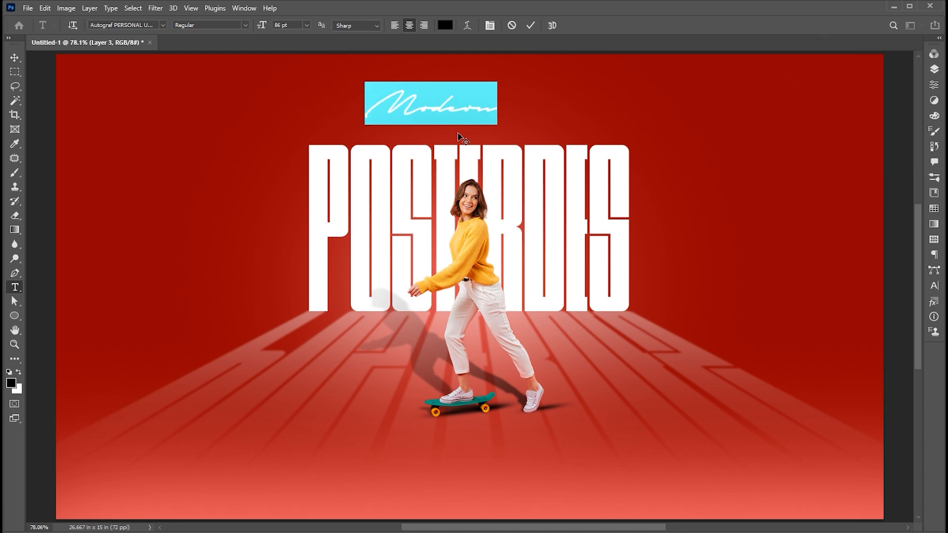
left_click(18, 59)
key("ctrl+t")
left_click_drag(496, 87, 531, 92)
key("Return")
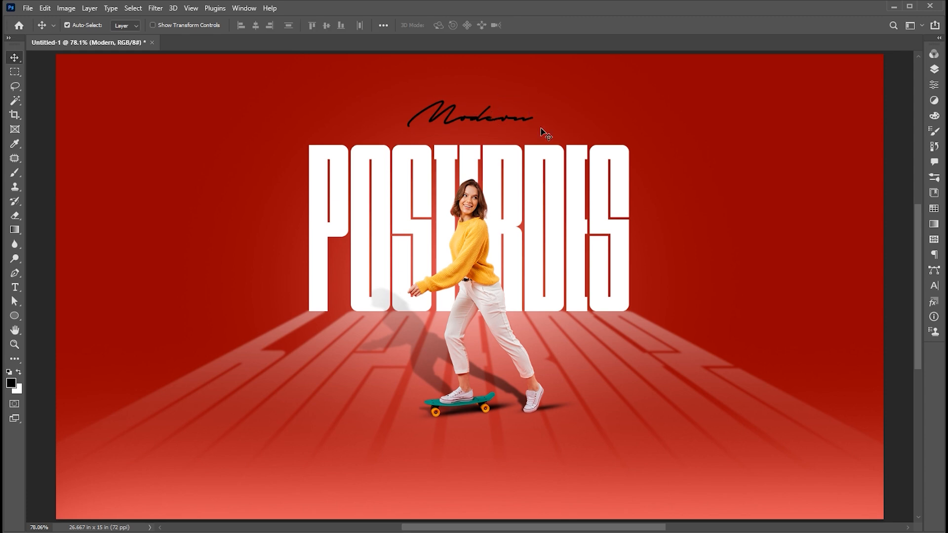
Recolour the Modern script text to white
double_click(525, 118)
left_click(445, 24)
left_click_drag(592, 139, 523, 117)
left_click(772, 113)
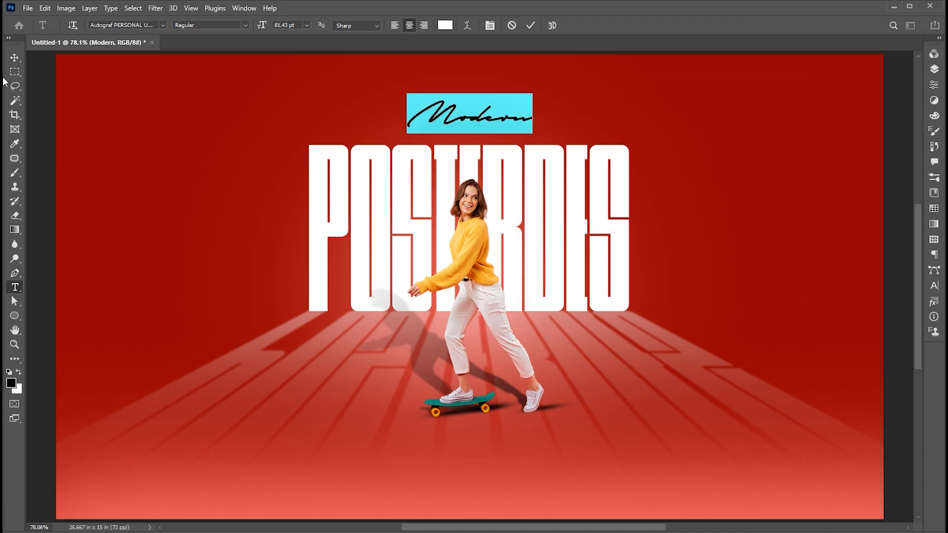
left_click(15, 58)
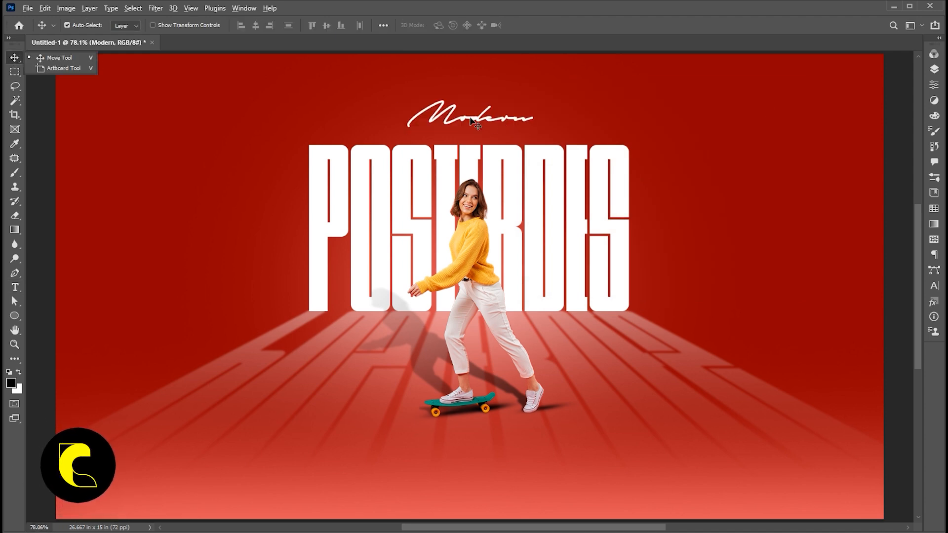
Duplicate the Modern text below the skateboard and replace its wording with "Learn Creative"
left_click_drag(479, 121, 471, 450)
key("Return")
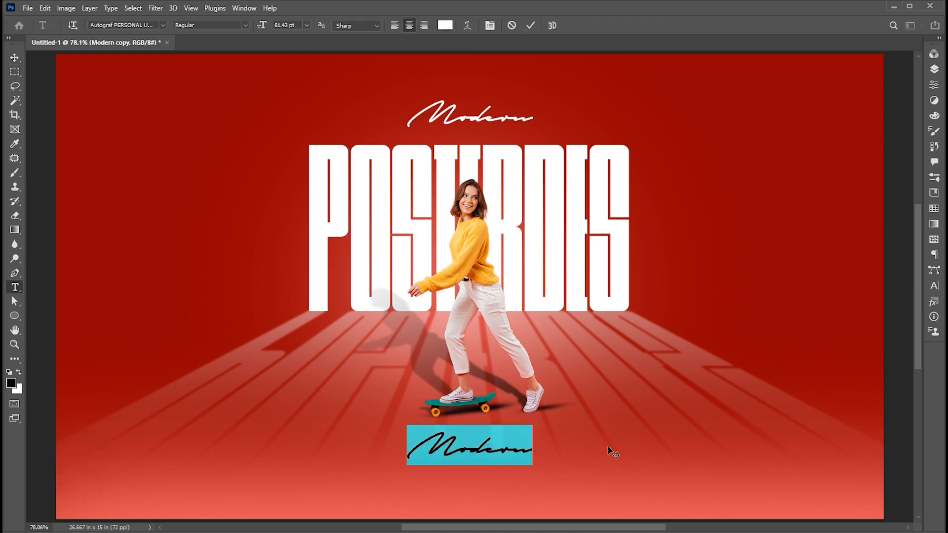
type("iL")
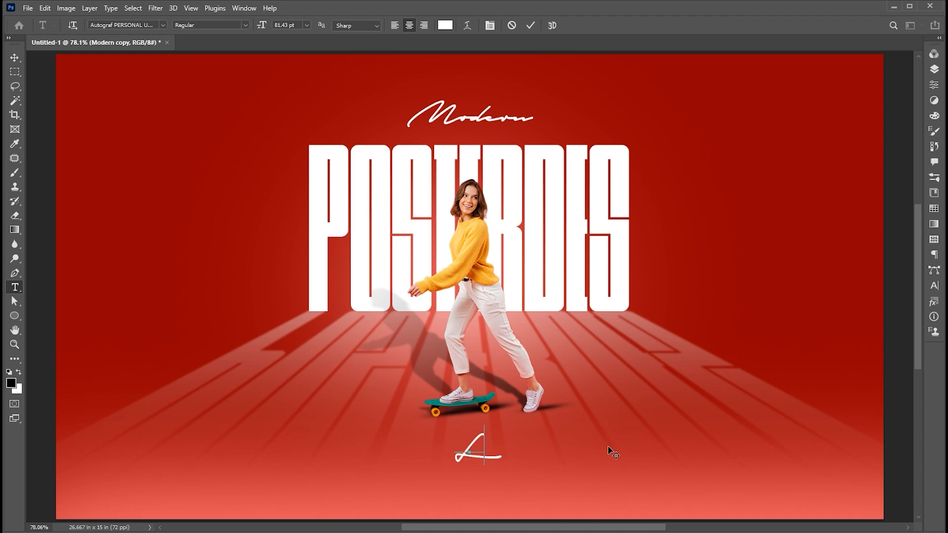
type("earn Creative")
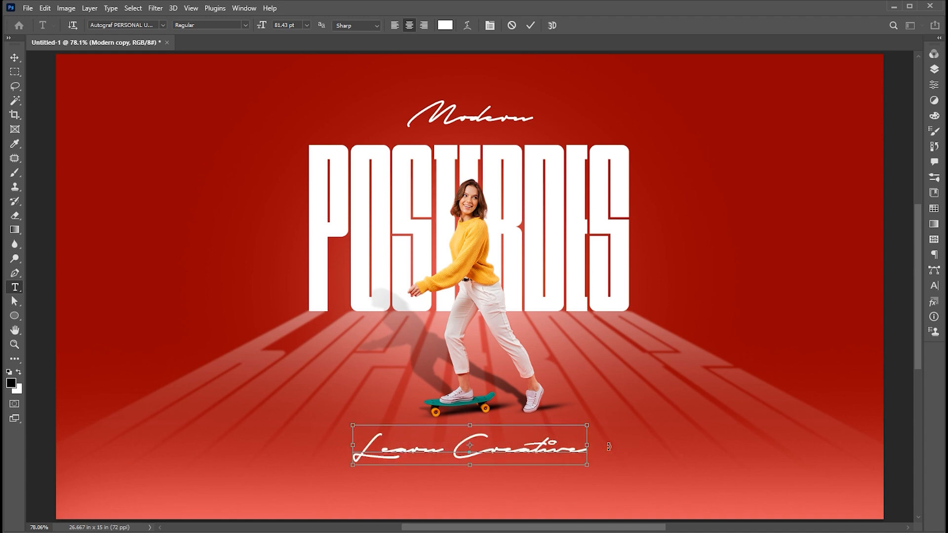
Change the font of the Learn Creative text to Gotham Black
key("ctrl+a")
left_click(129, 27)
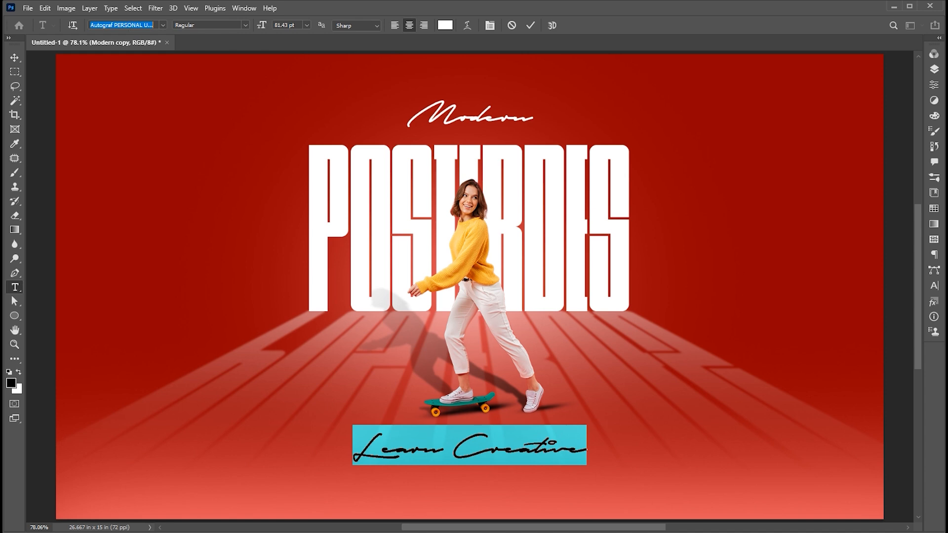
type("Gotham")
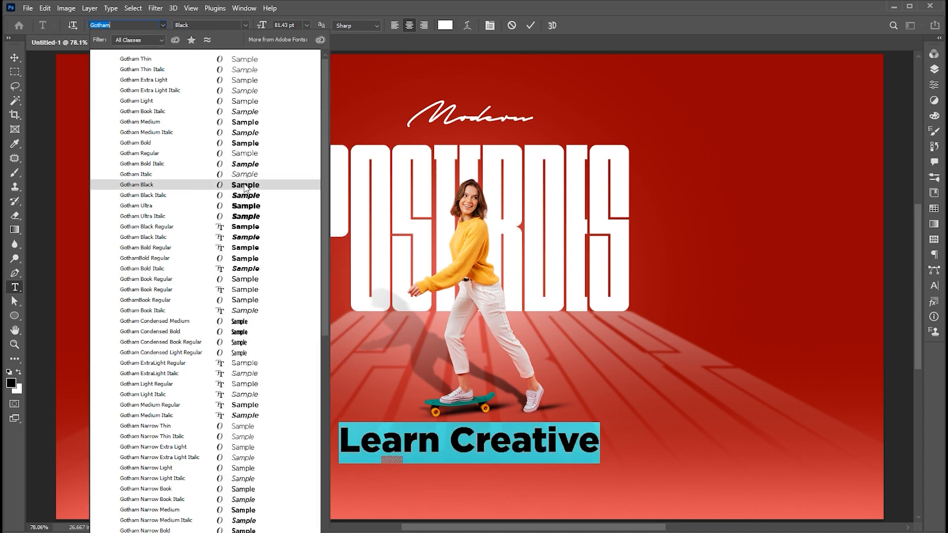
left_click(244, 185)
Set the Learn Creative text to all caps with a tracking of 300
left_click(934, 285)
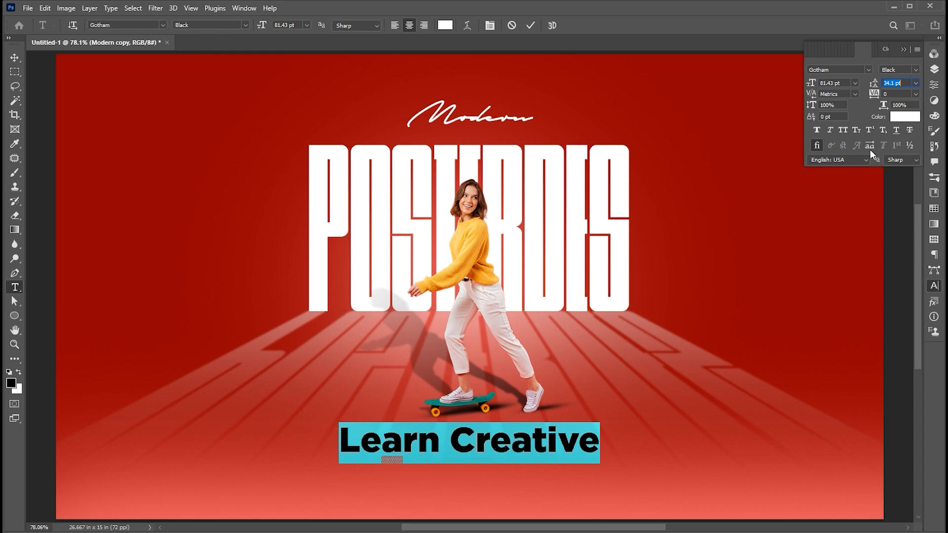
left_click(843, 130)
left_click(873, 94)
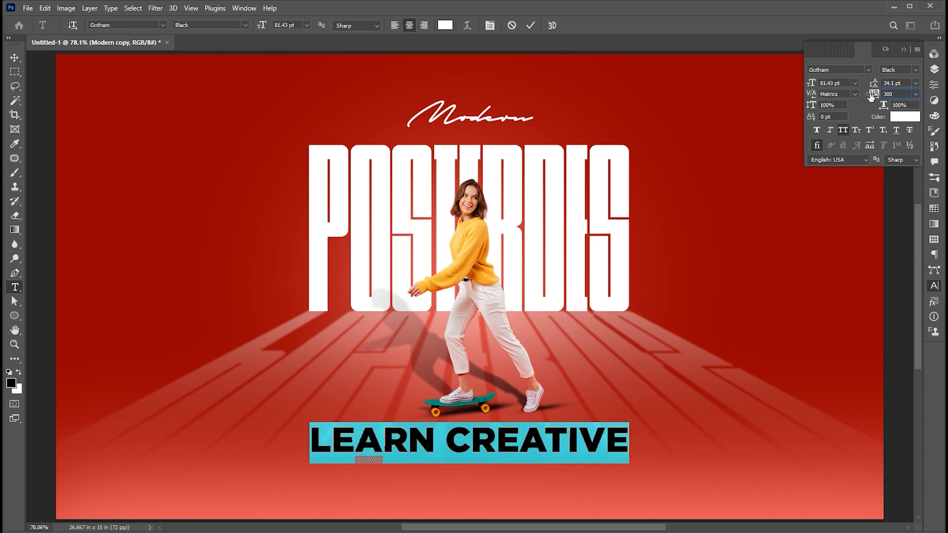
key("Return")
key("ctrl+Return")
Scale the LEARN CREATIVE line down to about 42 pt, keeping it centred beneath the skateboard
key("ctrl+t")
left_click_drag(711, 423, 559, 448)
key("Return")
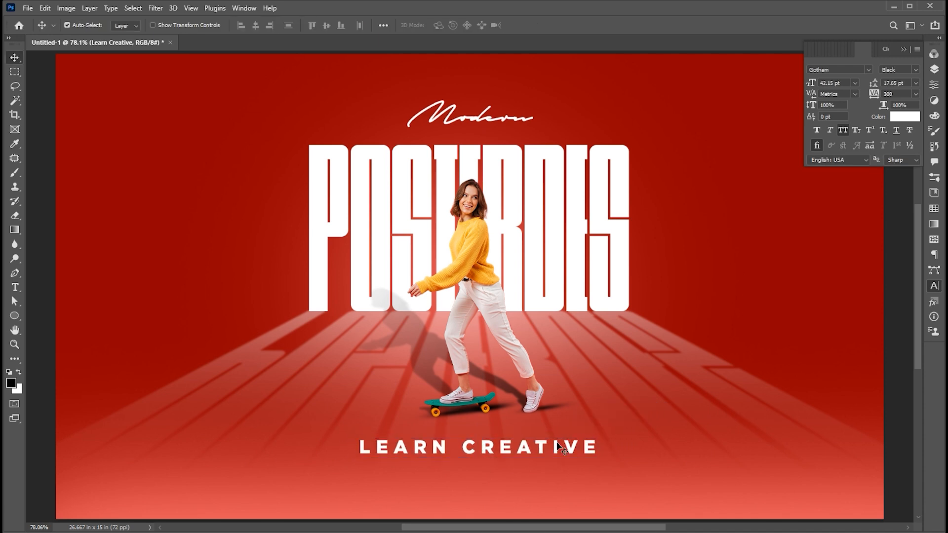
Create a wide paragraph text box of Lorem Ipsum placeholder text beneath LEARN CREATIVE and reduce its font size to 46 pt
left_click(15, 288)
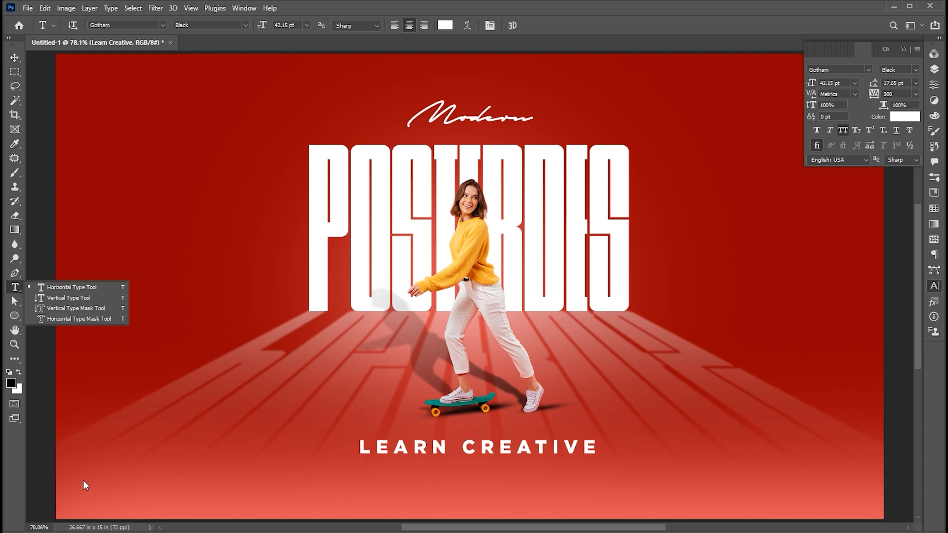
left_click_drag(84, 475, 866, 520)
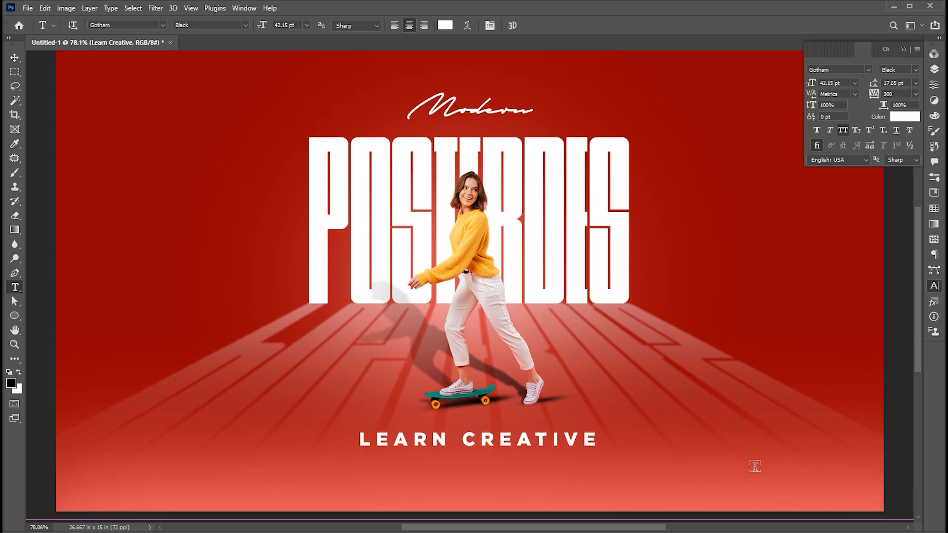
key("Down")
key("Down")
key("Down")
key("Down")
key("Down")
key("Down")
key("Down")
key("Down")
key("Down")
key("Down")
key("Down")
key("Down")
key("Down")
key("Down")
key("Down")
key("Down")
key("Down")
key("Down")
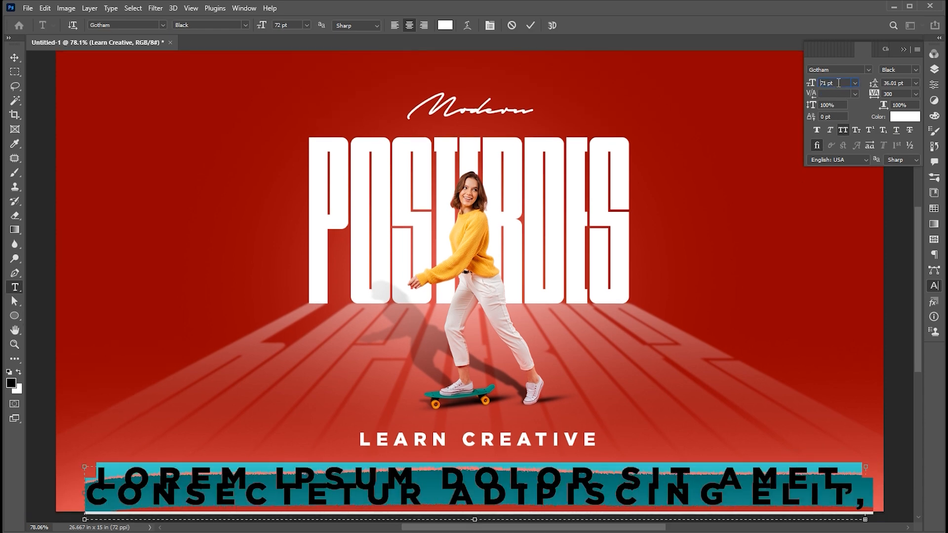
left_click(846, 83)
key("Down")
key("Down")
key("Down")
key("Down")
key("Down")
key("Down")
key("Down")
key("Down")
key("Down")
key("Down")
key("Down")
key("Down")
key("Down")
key("Down")
key("Down")
key("Down")
key("Down")
key("Down")
key("Down")
key("Down")
key("Down")
Set the placeholder paragraph to Gotham Light with 0 tracking and 30 pt leading
left_click(916, 70)
left_click(916, 122)
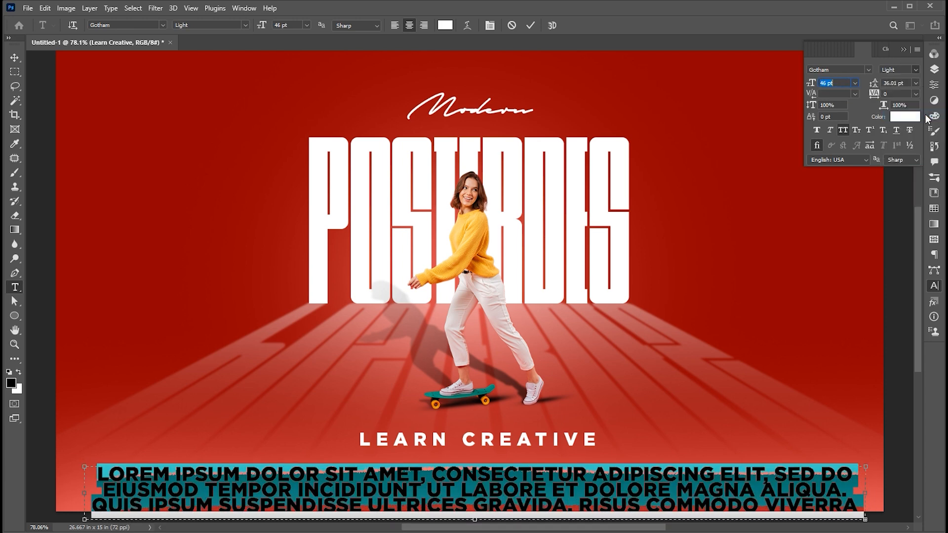
left_click_drag(907, 83, 861, 83)
key("Down")
key("Down")
key("Down")
key("Down")
key("Down")
key("Down")
Reduce the placeholder paragraph's font size until the text fits on two lines above the poster's bottom edge
left_click(839, 83)
key("Down")
key("Down")
key("Down")
key("Down")
key("Down")
key("Down")
key("Down")
key("Down")
key("Down")
key("Down")
key("Down")
key("Down")
key("Down")
key("Down")
key("Down")
key("Down")
key("Down")
key("Down")
key("Down")
key("Down")
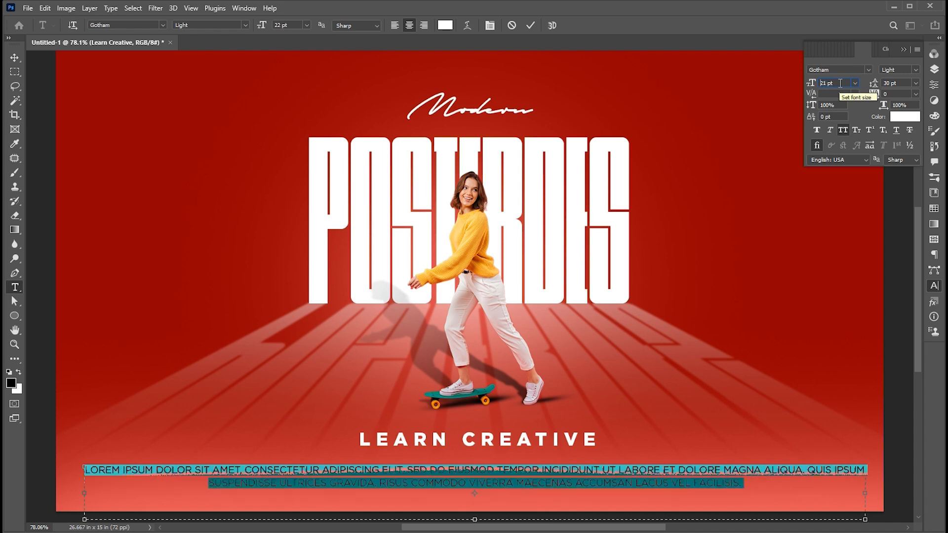
Move the placeholder paragraph slightly up and centre it horizontally on the canvas
left_click(16, 59)
left_click_drag(755, 470, 755, 462)
key("ctrl+a")
left_click(256, 25)
key("ctrl+d")
Set the placeholder paragraph to 15 pt and narrow its text box symmetrically so it wraps onto two centred lines
double_click(858, 463)
left_click(841, 83)
key("Down")
key("Down")
key("Down")
key("Down")
left_click_drag(861, 486, 734, 485)
key("ctrl+z")
left_click_drag(861, 487, 756, 485)
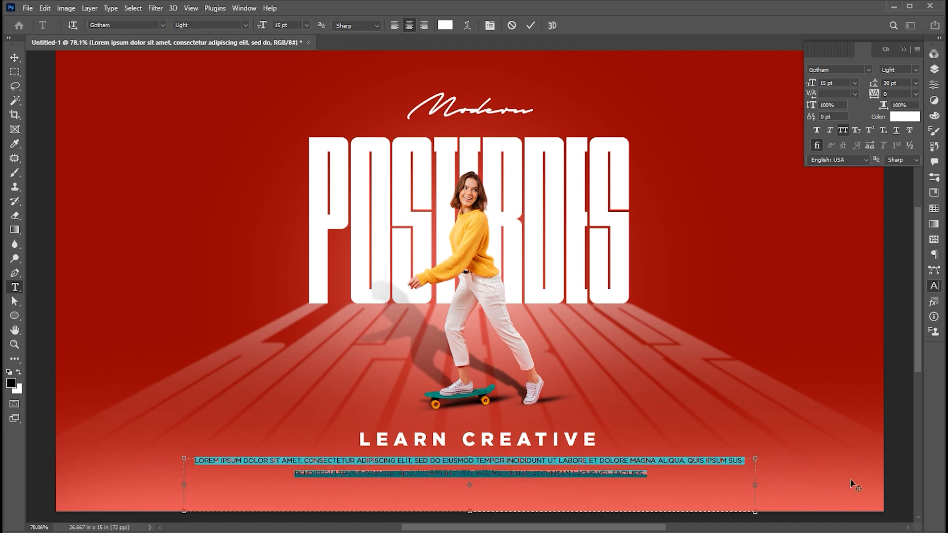
left_click(19, 62)
Place the plastic-texture image as an embedded object and move its layer to the top of the stack
left_click(26, 8)
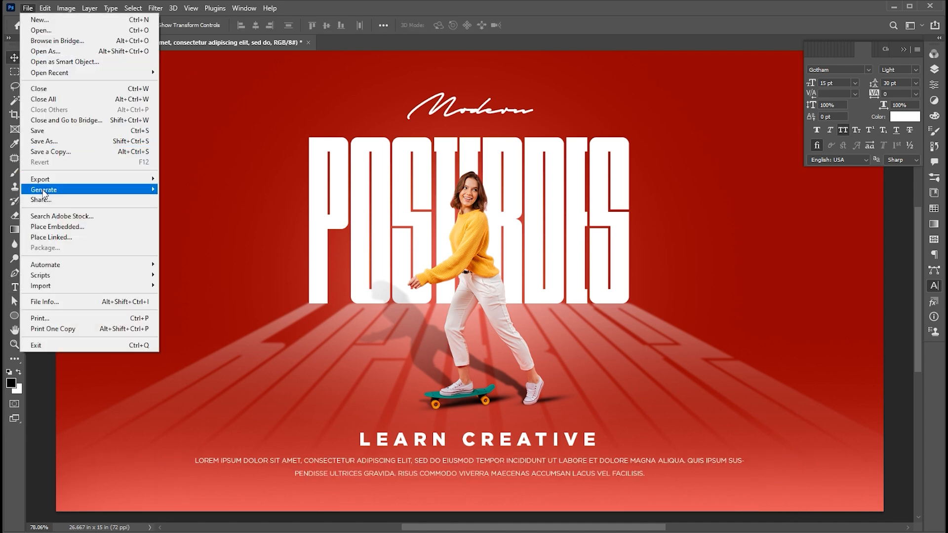
left_click(44, 227)
left_click(188, 80)
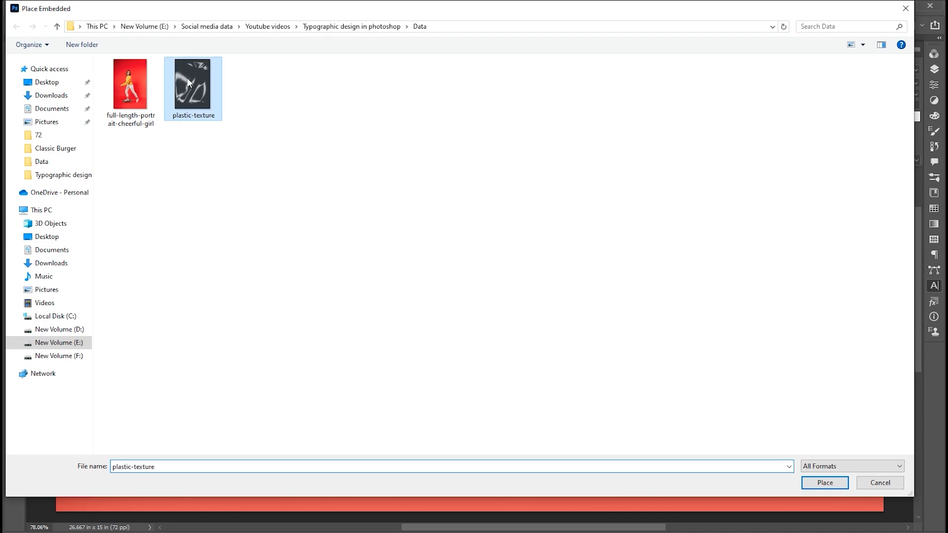
left_click(824, 483)
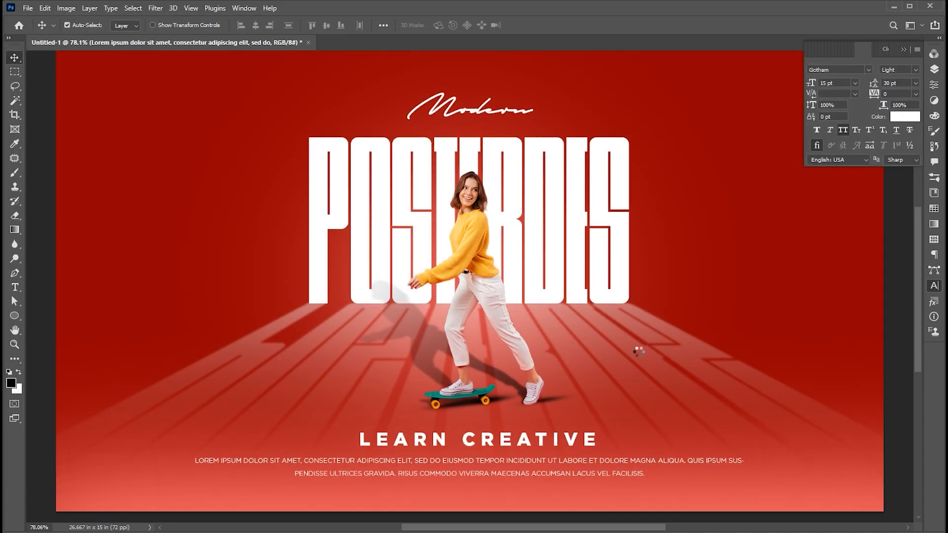
key("Return")
left_click(934, 70)
left_click_drag(854, 132, 854, 110)
Move the plastic texture over the left part of the poster and set its blend mode to Screen
left_click_drag(479, 227, 311, 195)
left_click(838, 85)
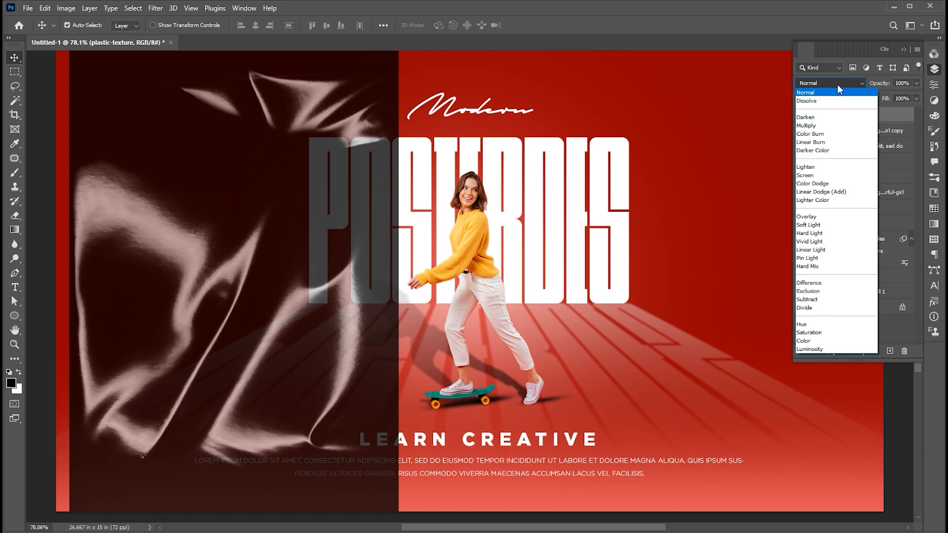
left_click(810, 177)
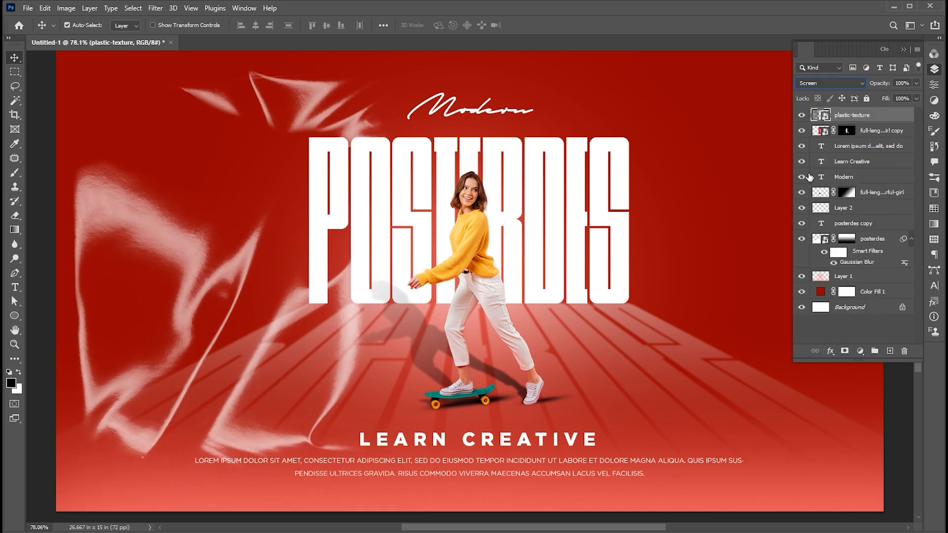
left_click_drag(423, 265, 409, 260)
key("z")
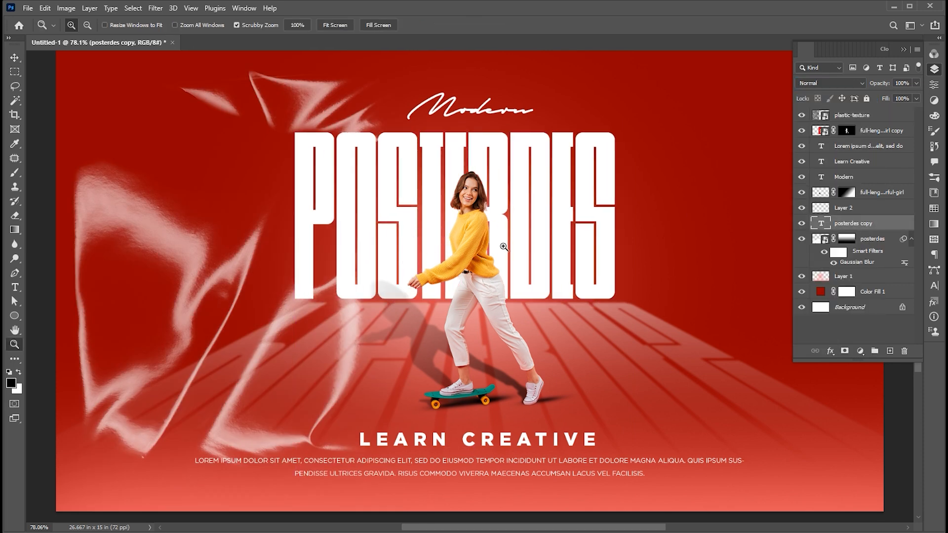
left_click_drag(503, 247, 485, 240)
key("ctrl+t")
key("Escape")
Reposition the plastic texture at the poster's left edge and place a duplicate of it over the right side
left_click(250, 189)
key("ctrl+t")
mouse_move(469, 96)
left_mouse_down()
mouse_move(510, 102)
mouse_move(497, 123)
mouse_move(474, 101)
left_mouse_up()
left_click_drag(421, 128, 694, 285)
key("Return")
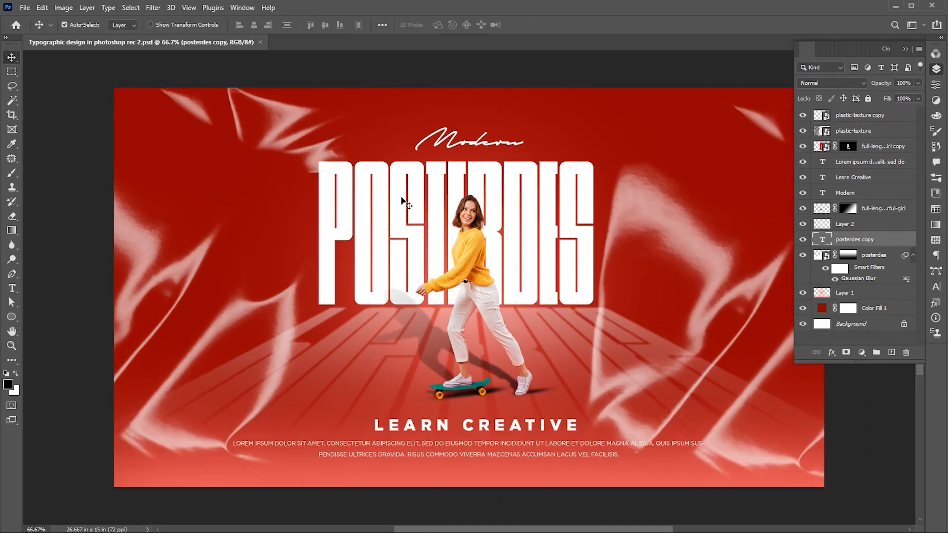
Move the POSTERDES headline back into line with its floor shadow and fit the whole poster in view
left_click_drag(402, 200, 419, 205)
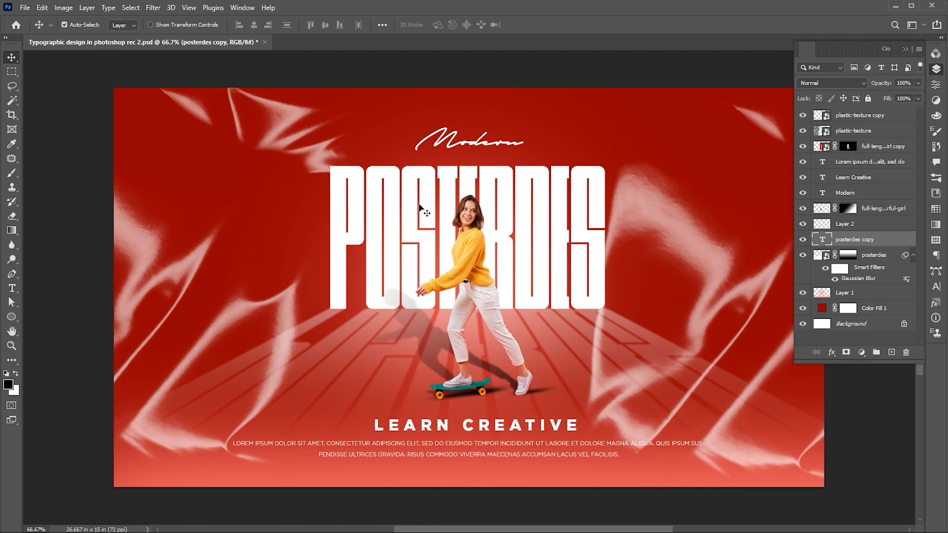
left_click(906, 49)
left_click(641, 224)
key("ctrl+0")
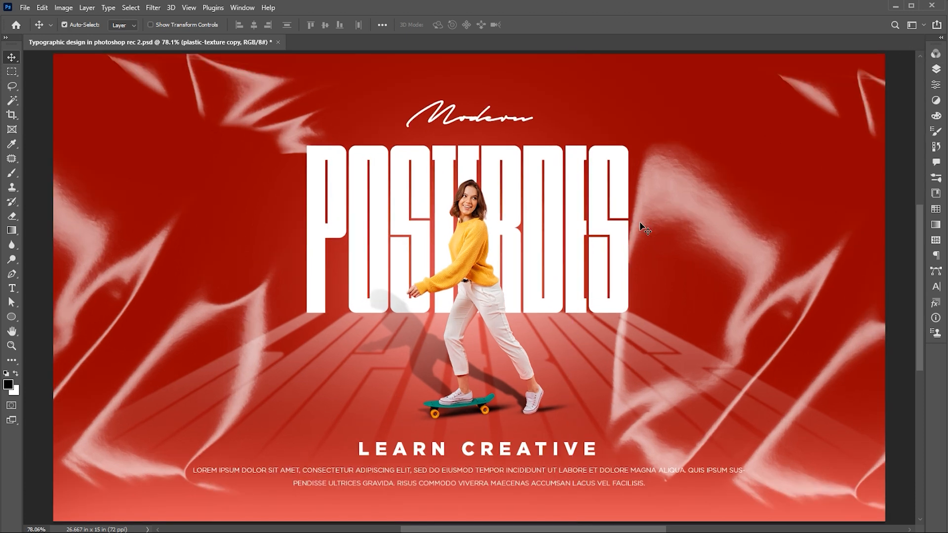